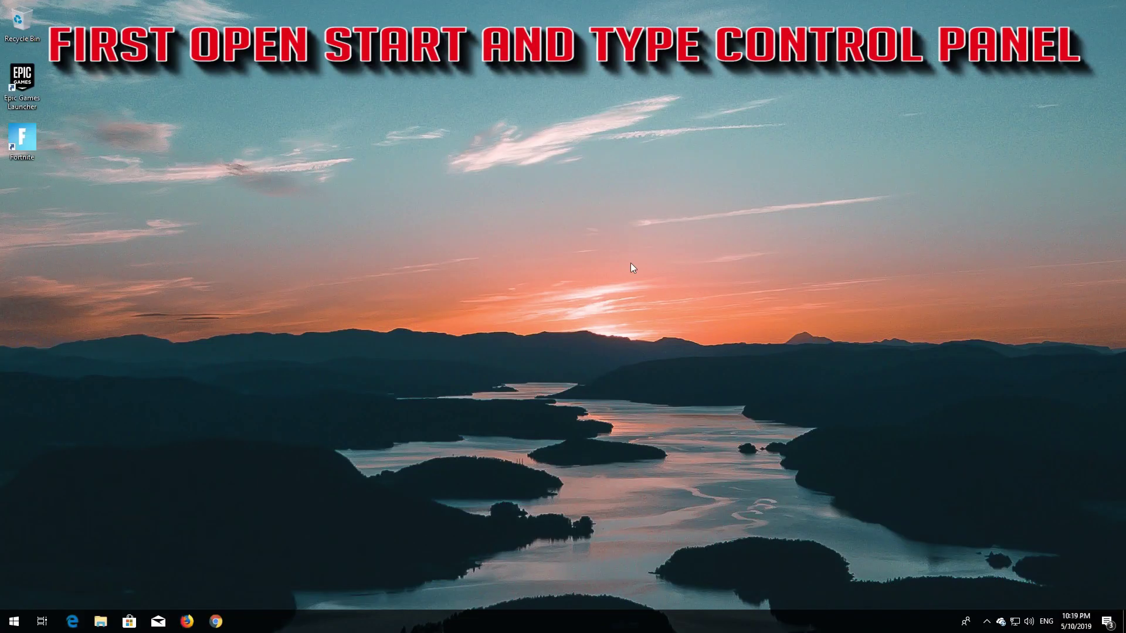
Open the adapter settings from the Network and Sharing Center in Control Panel
key("super")
type("control panel")
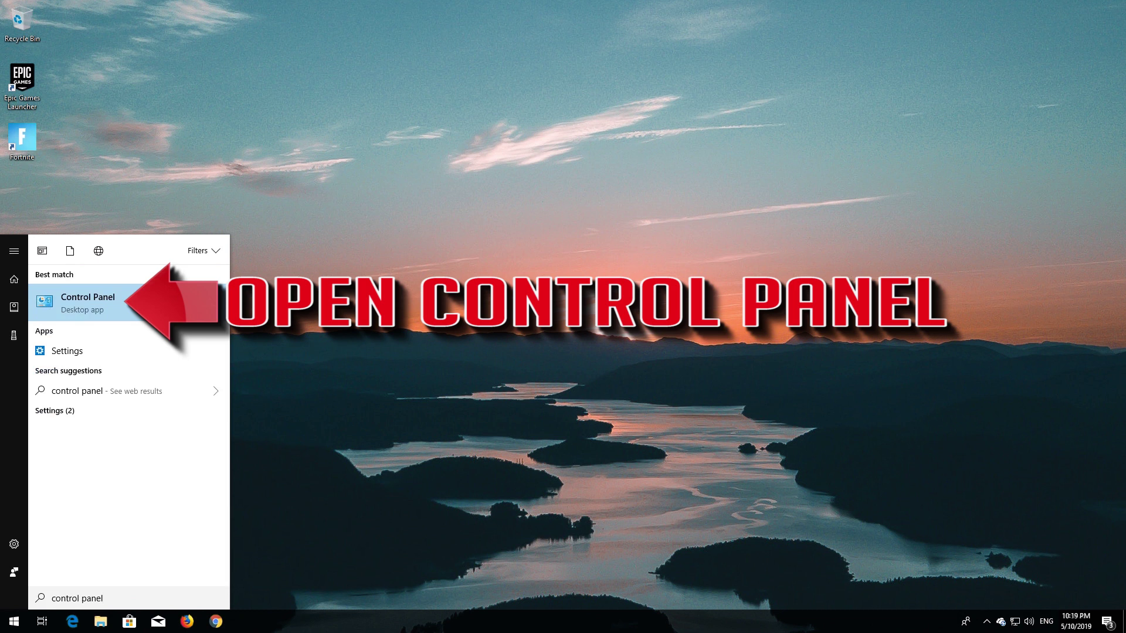
left_click(76, 317)
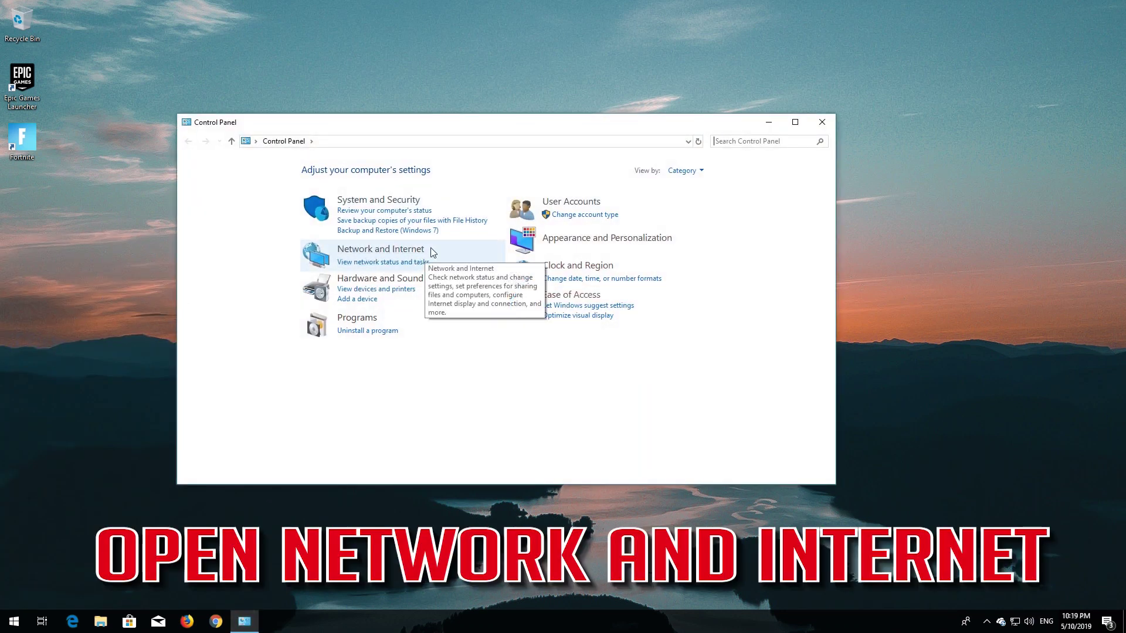
left_click(379, 254)
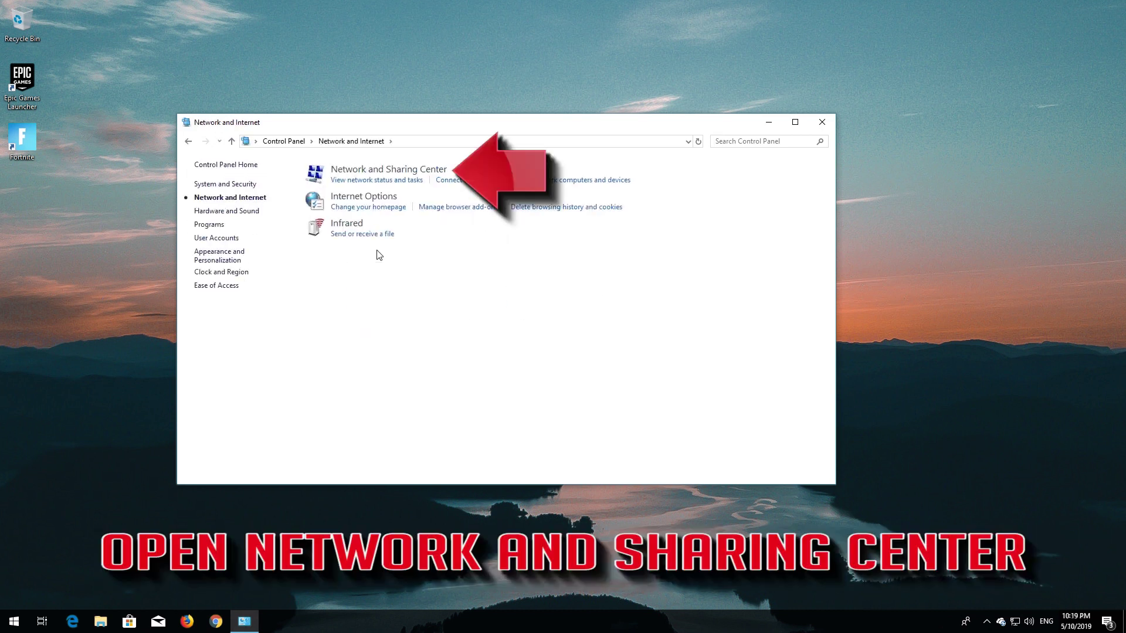
left_click(404, 170)
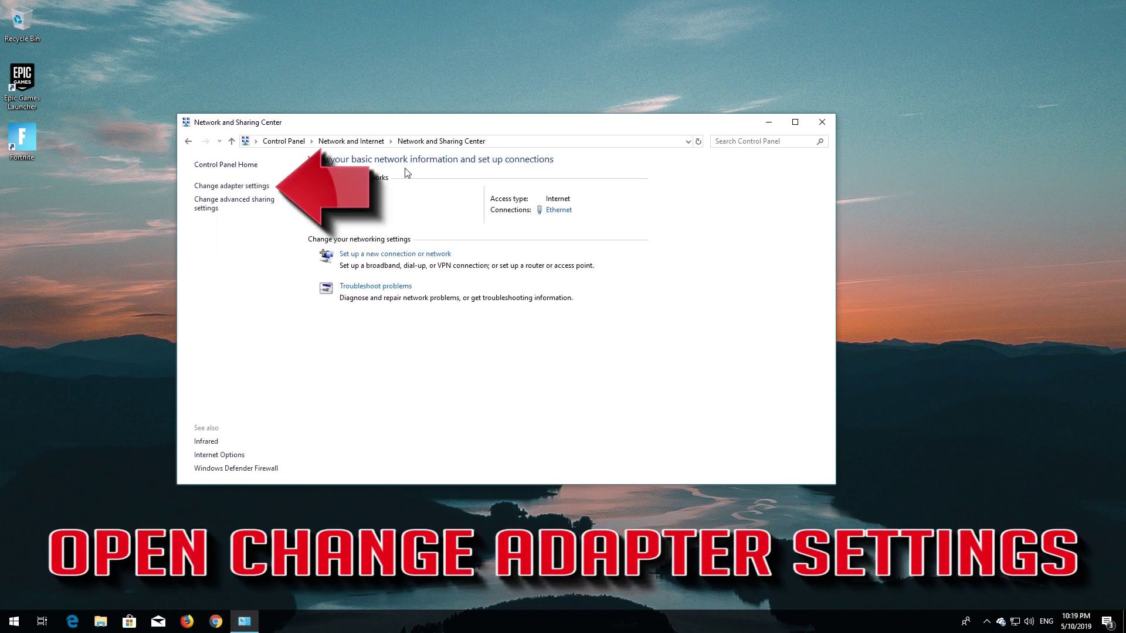
left_click(221, 186)
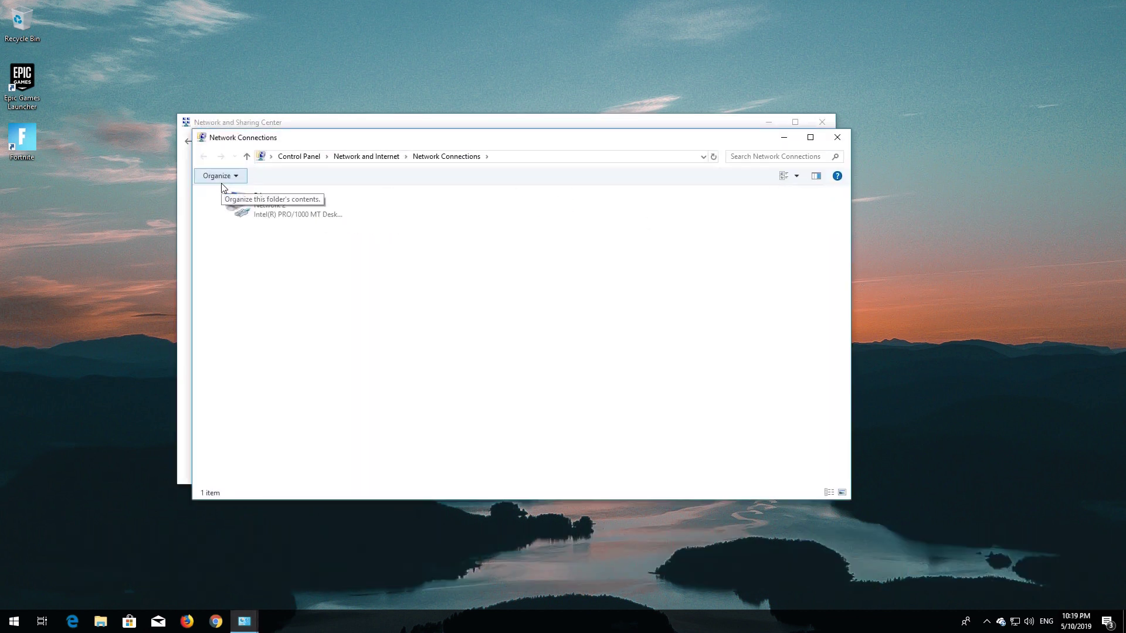
Open the Ethernet adapter's properties and bring up the Internet Protocol Version 4 (TCP/IPv4) properties
right_click(277, 207)
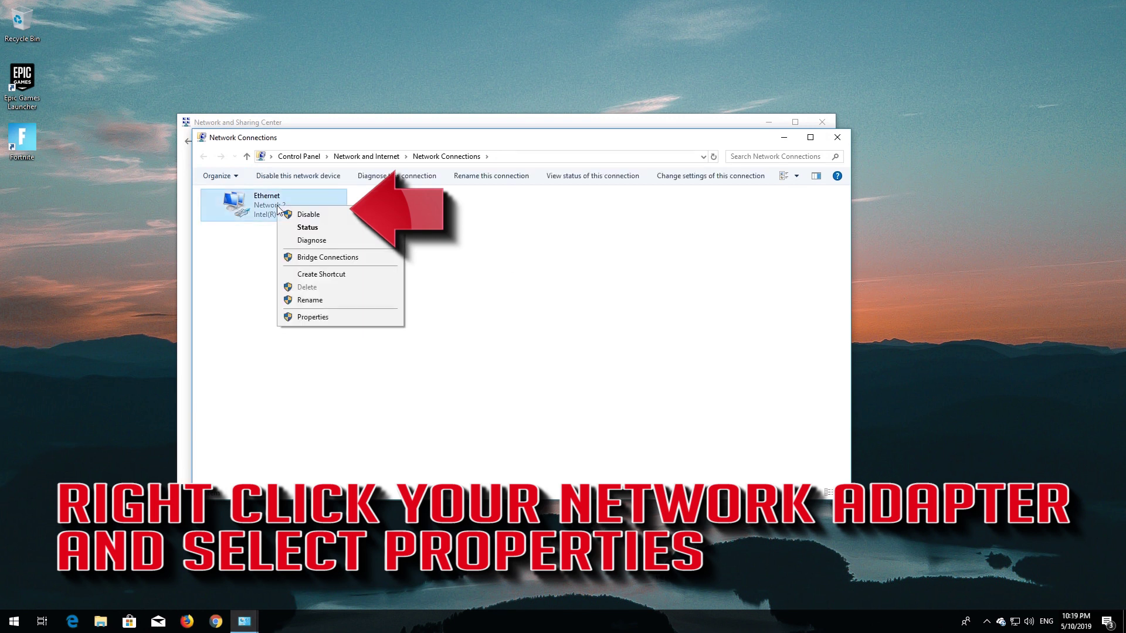
left_click(319, 317)
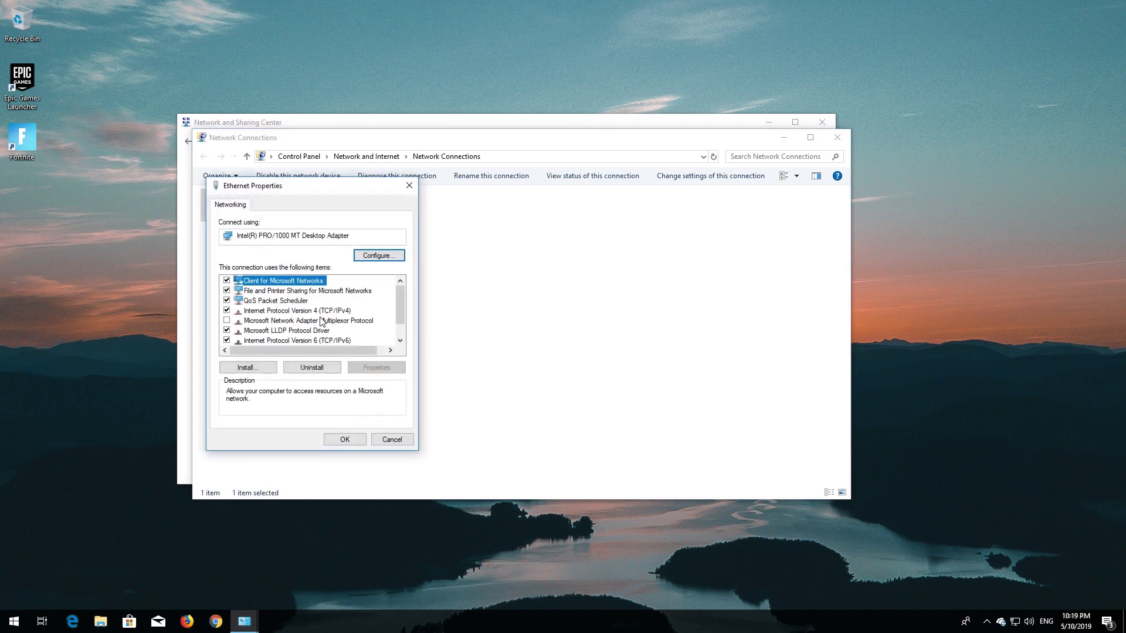
left_click_drag(327, 194, 541, 200)
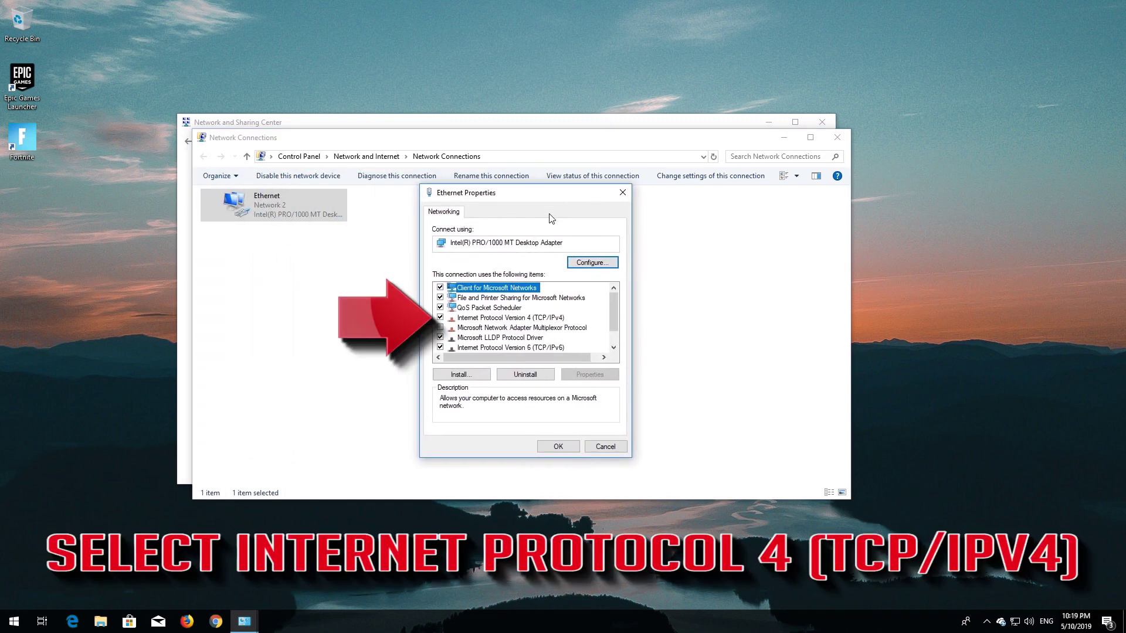
left_click(519, 317)
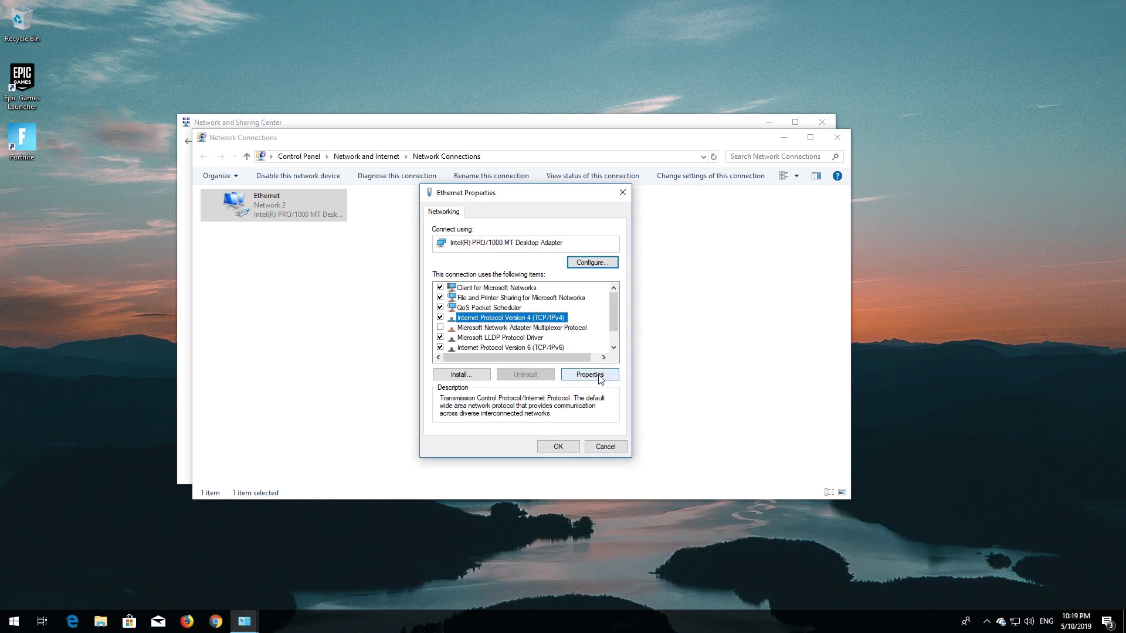
left_click(590, 375)
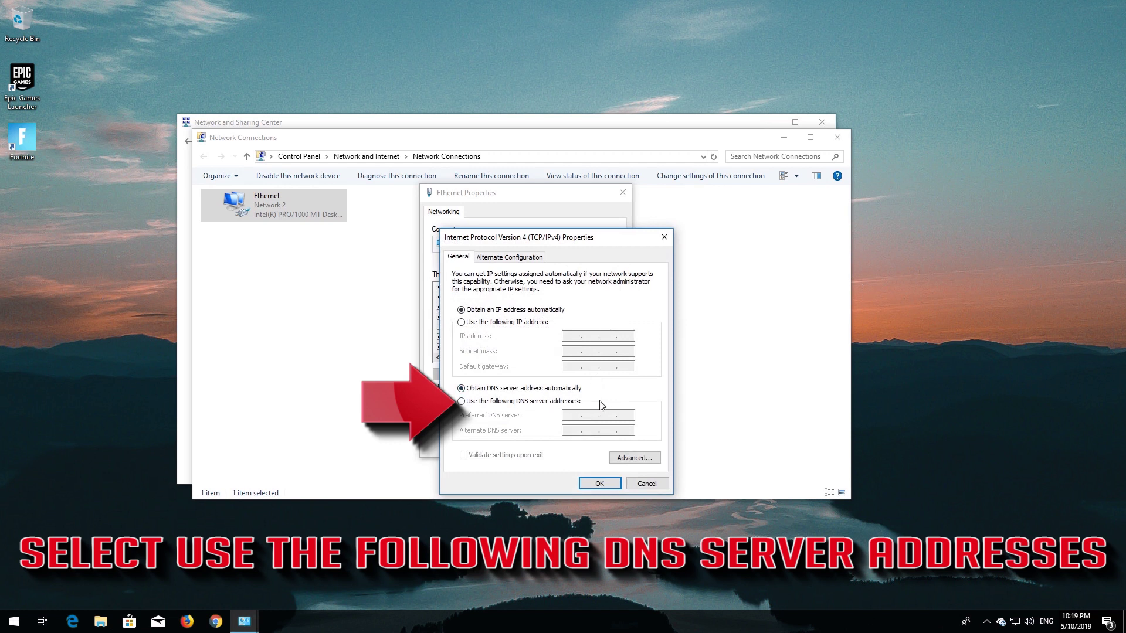
Use custom DNS servers, preferred 1.1.1.1 and alternate 1.0.0.1, then confirm and close the Ethernet properties
left_click(461, 402)
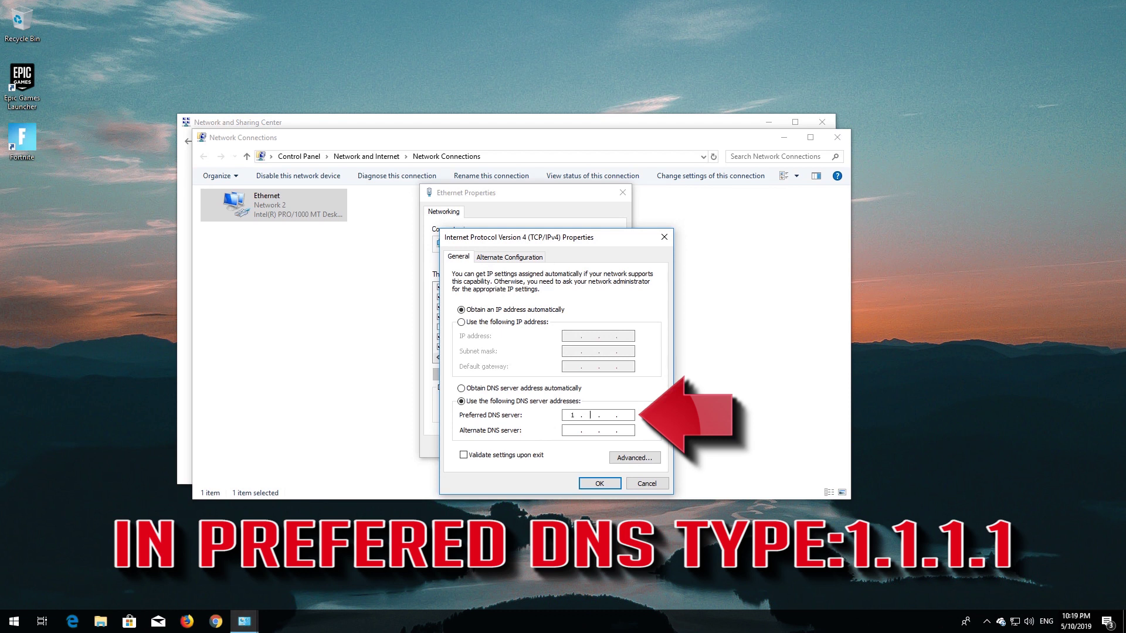
type("1.1.1.1")
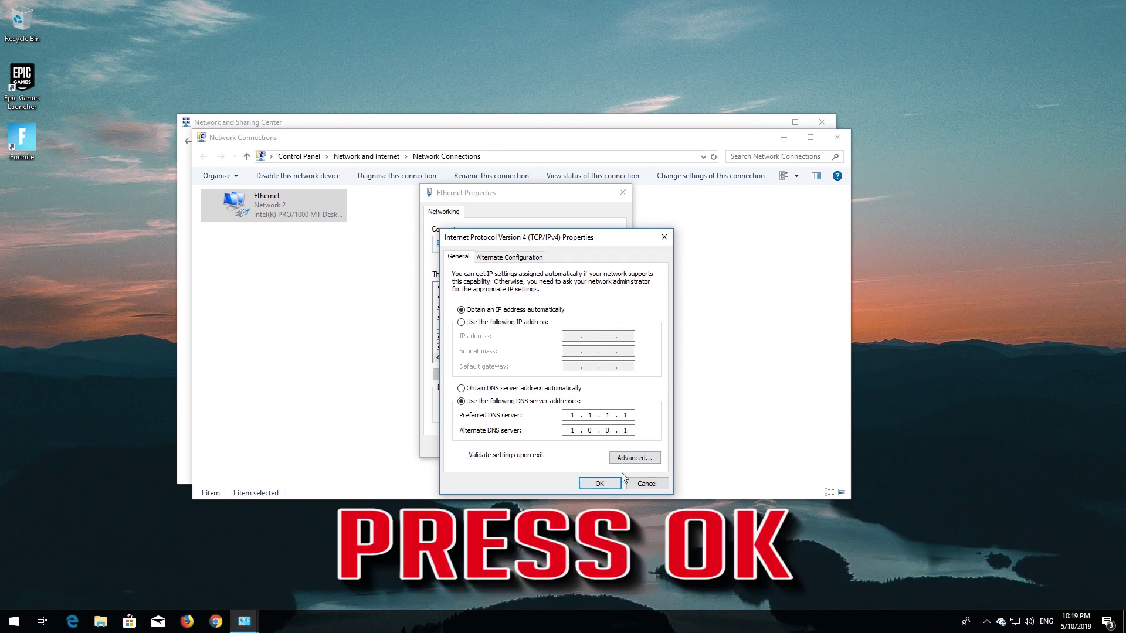
left_click(600, 483)
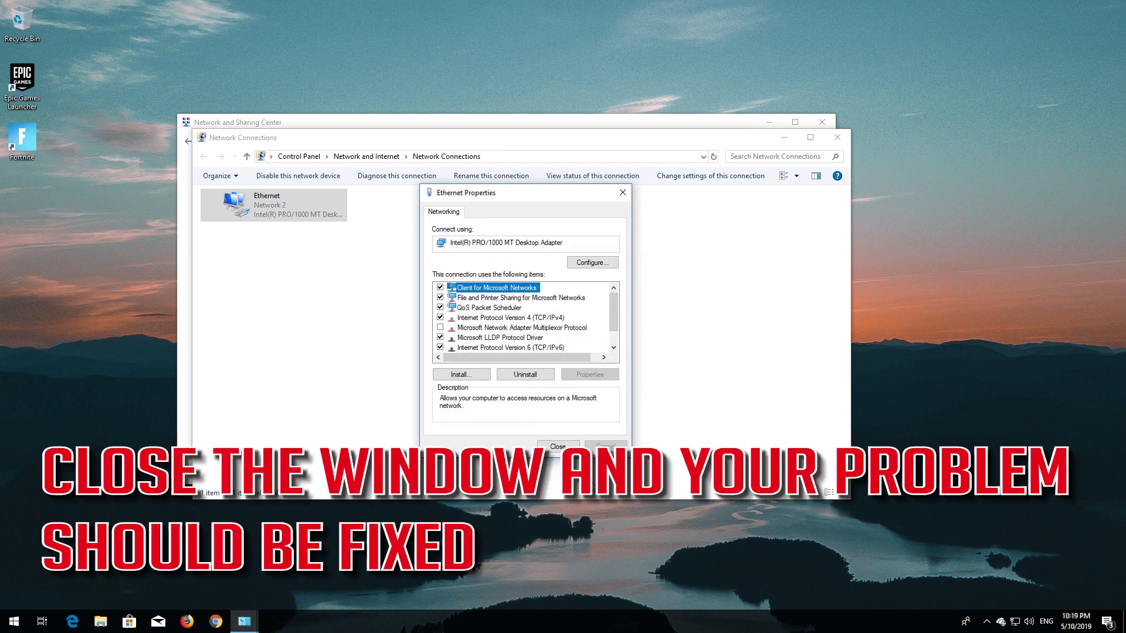
left_click(558, 446)
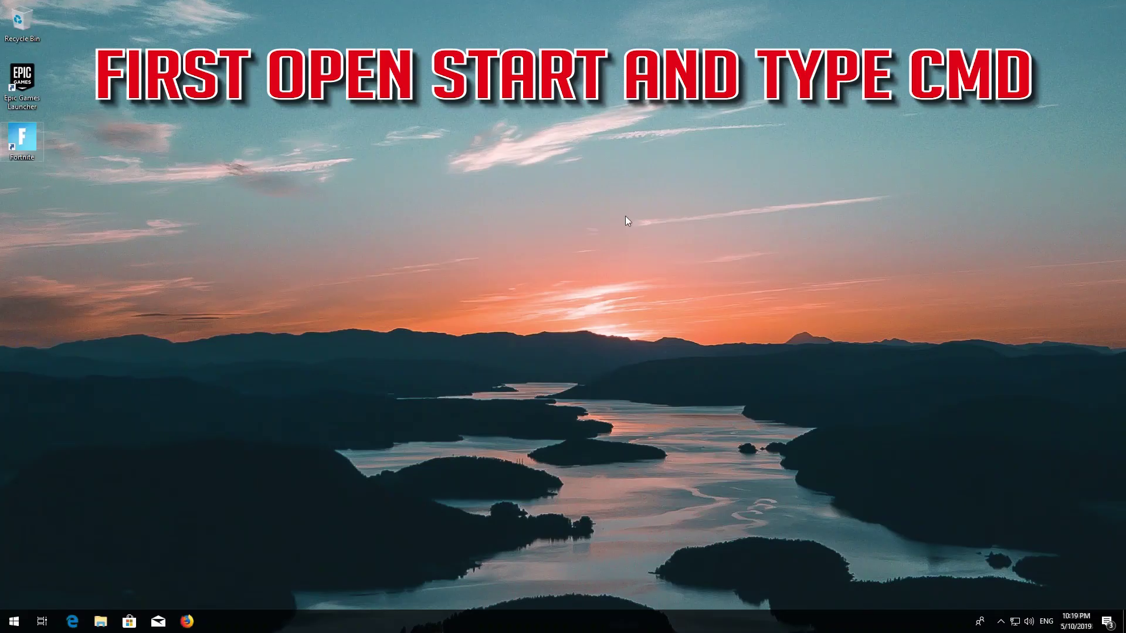
Search for cmd and run Command Prompt as administrator, allowing it to make changes to the device
key("super")
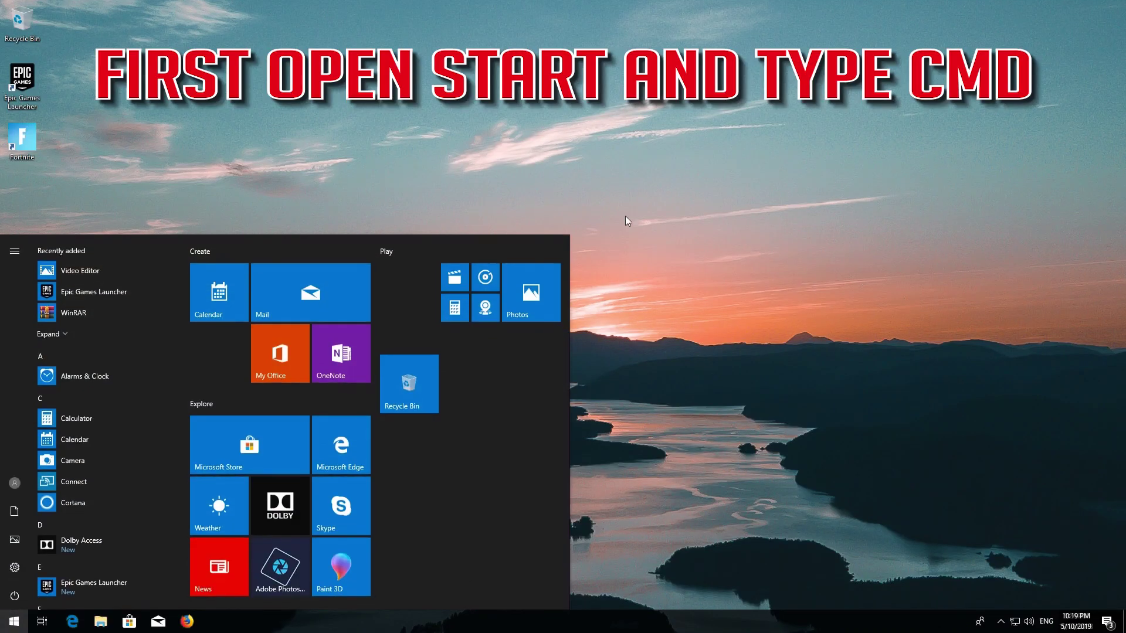
type("cmd")
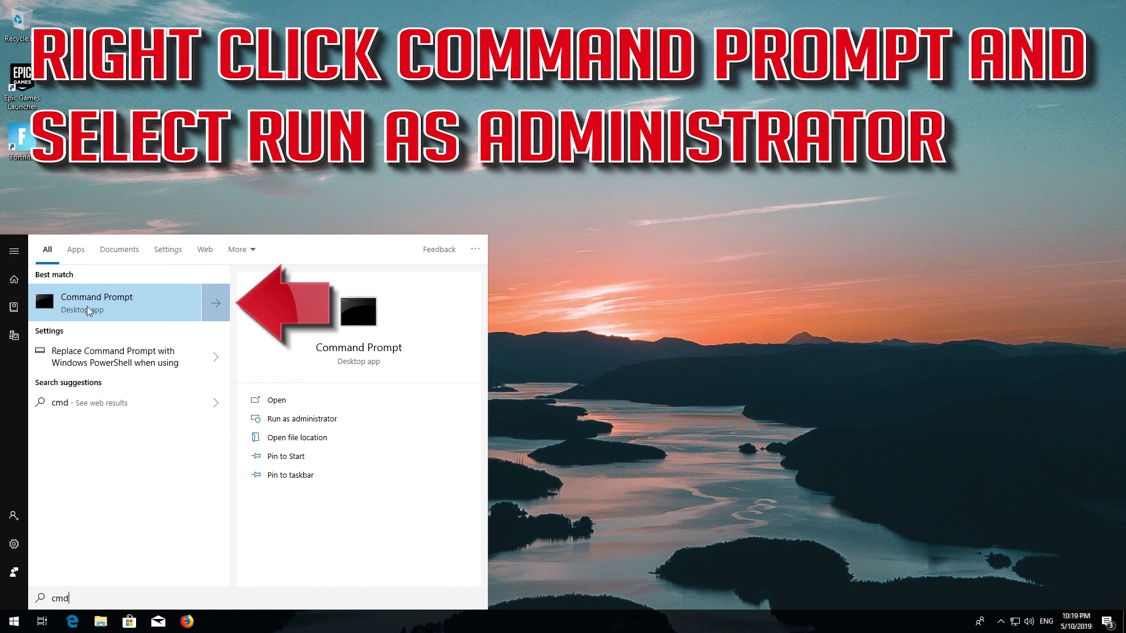
right_click(122, 302)
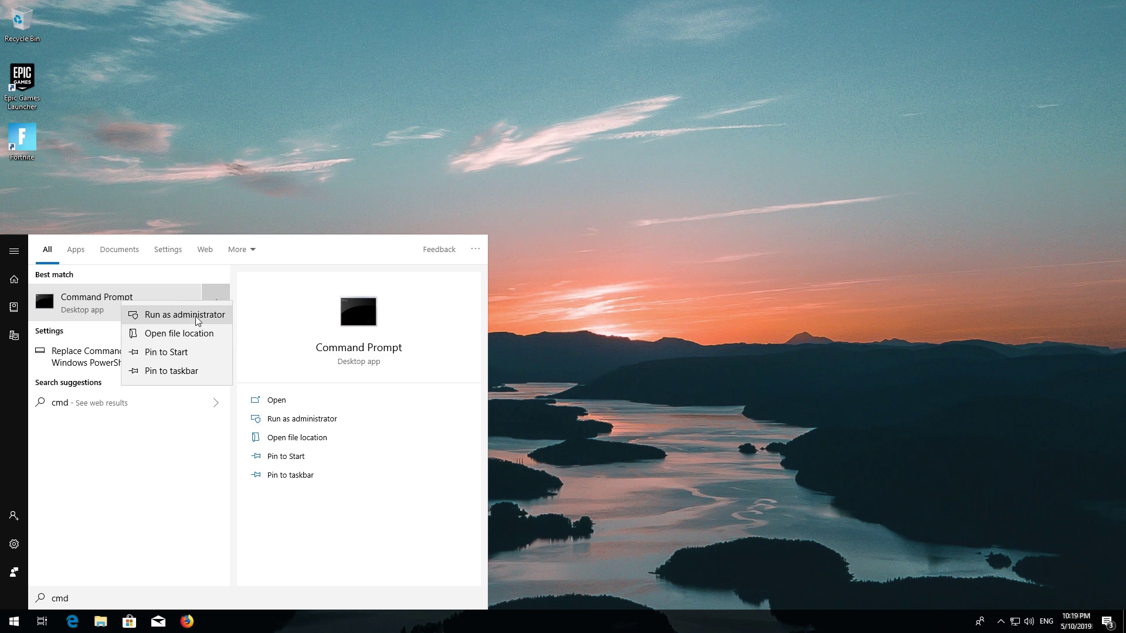
left_click(197, 317)
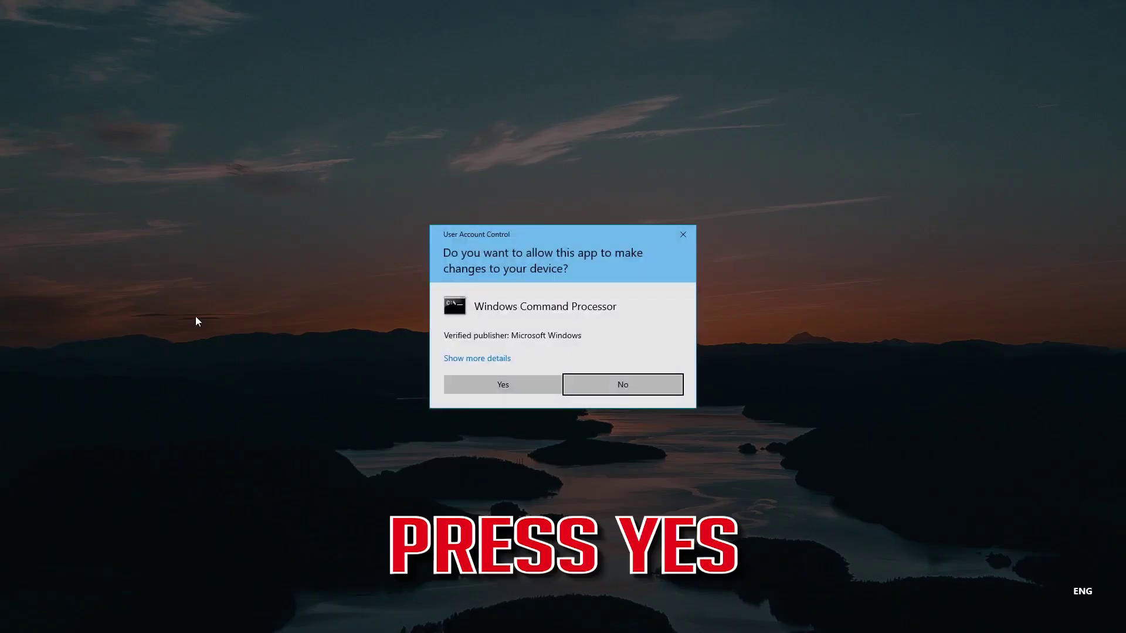
left_click(509, 385)
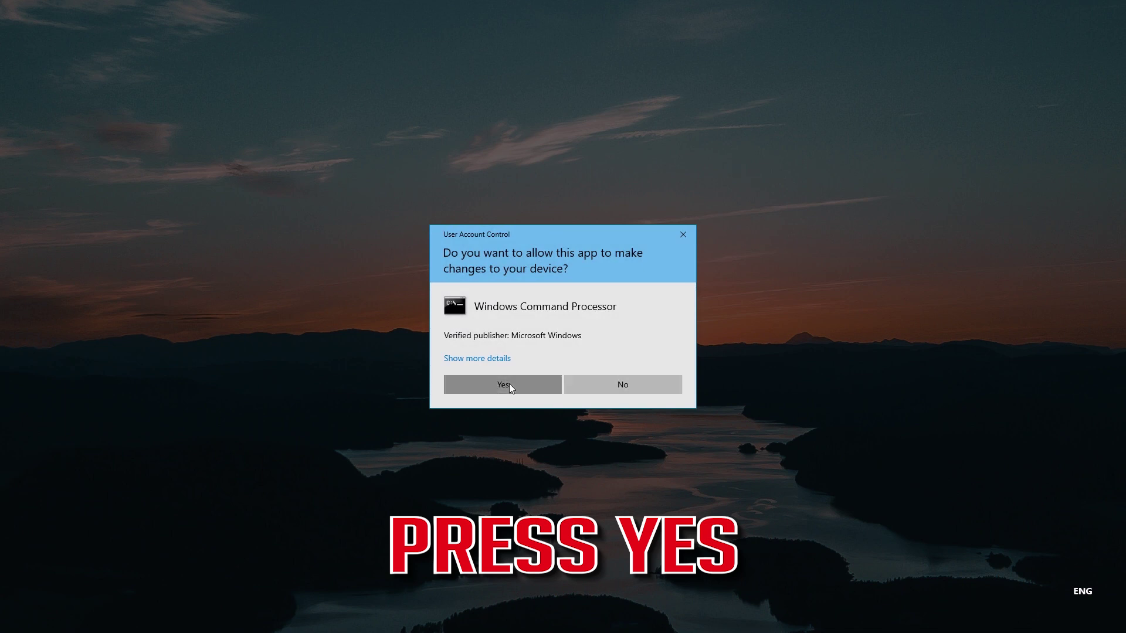
left_click_drag(403, 147, 573, 168)
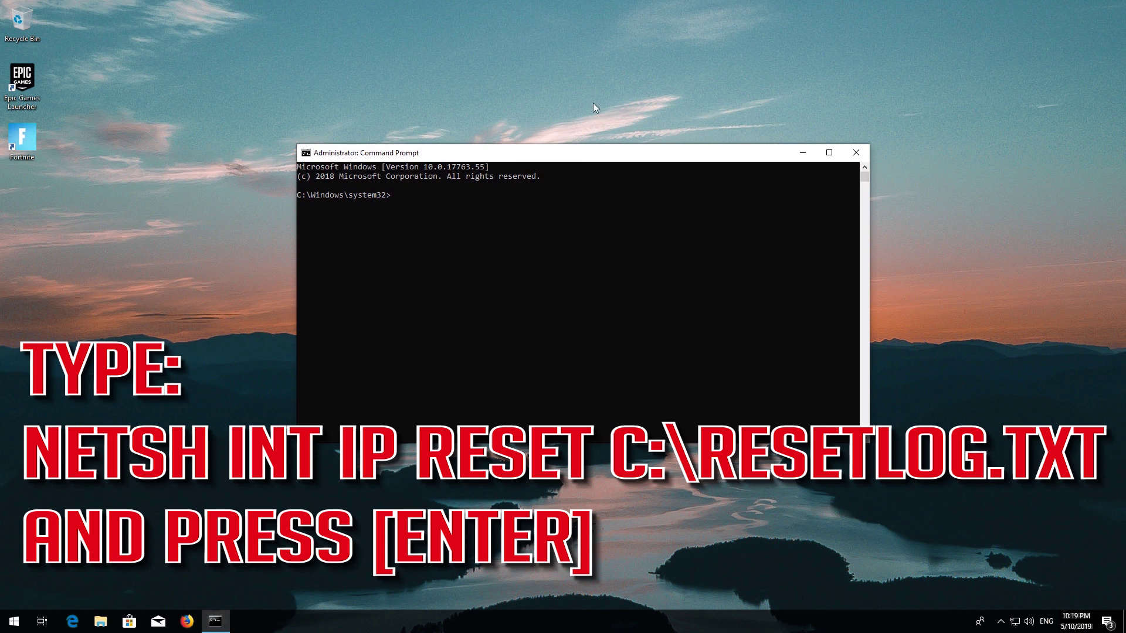
Run "netsh int ip reset C:\resetlog.txt" and "netsh winsock reset" to reset the IP settings and Winsock catalog
type("netsh int ip reset C:\\resetlog.txt")
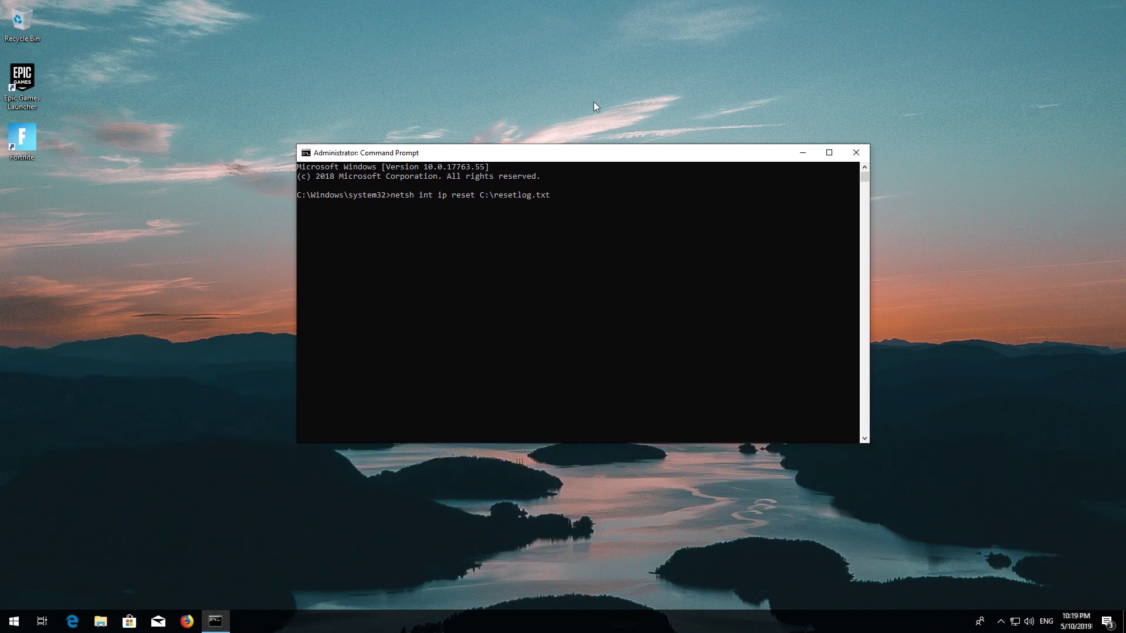
key("Return")
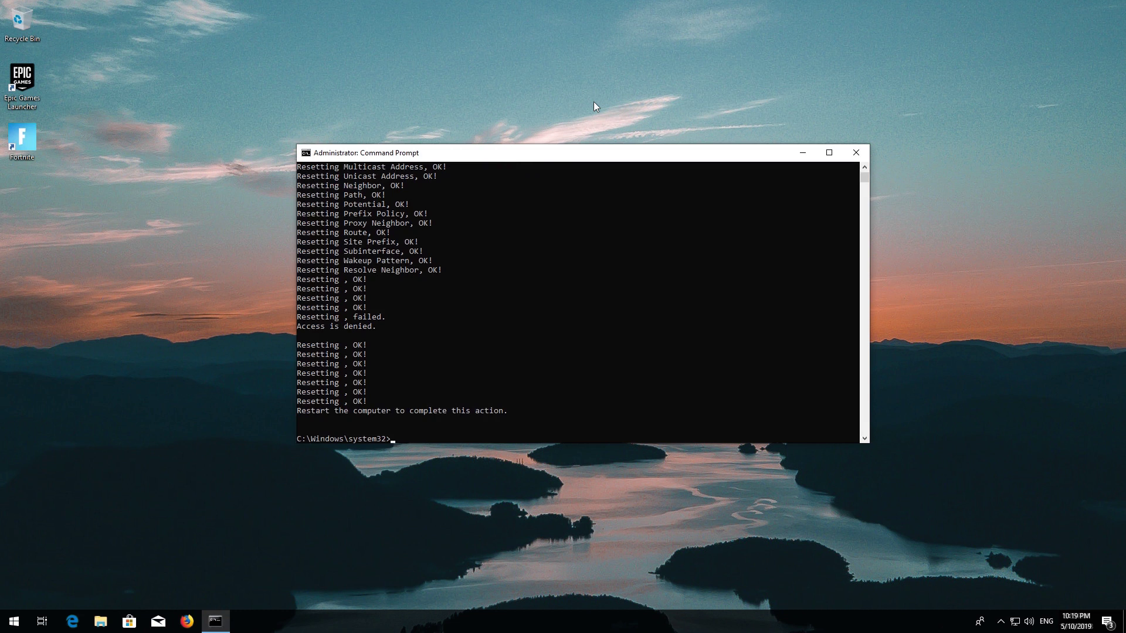
type("netsh")
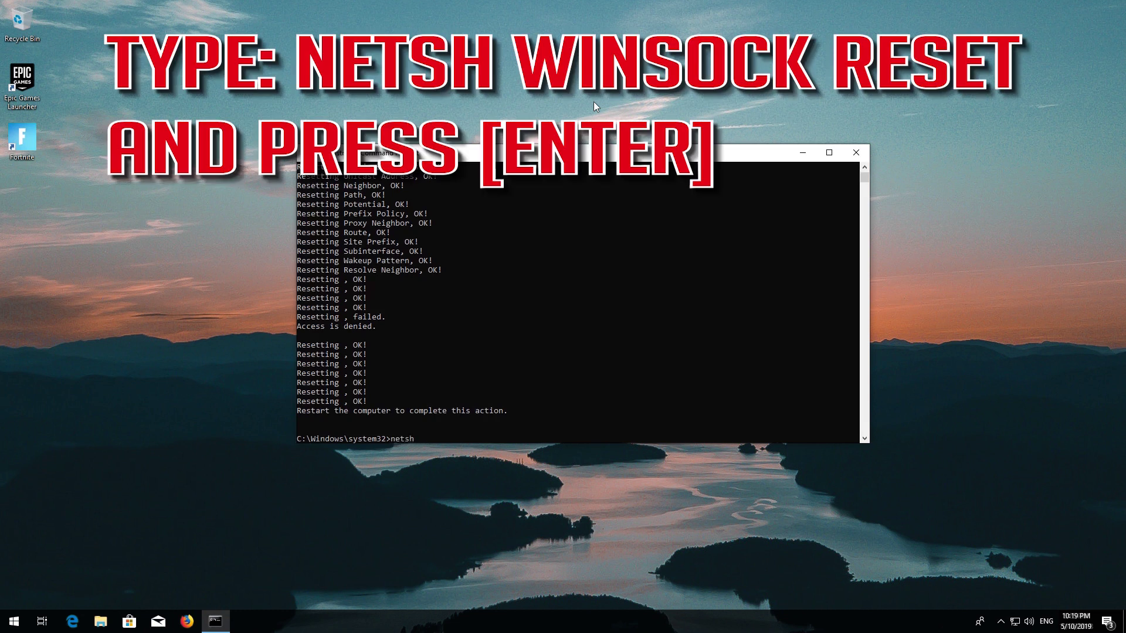
type(" winsock reset")
key("Return")
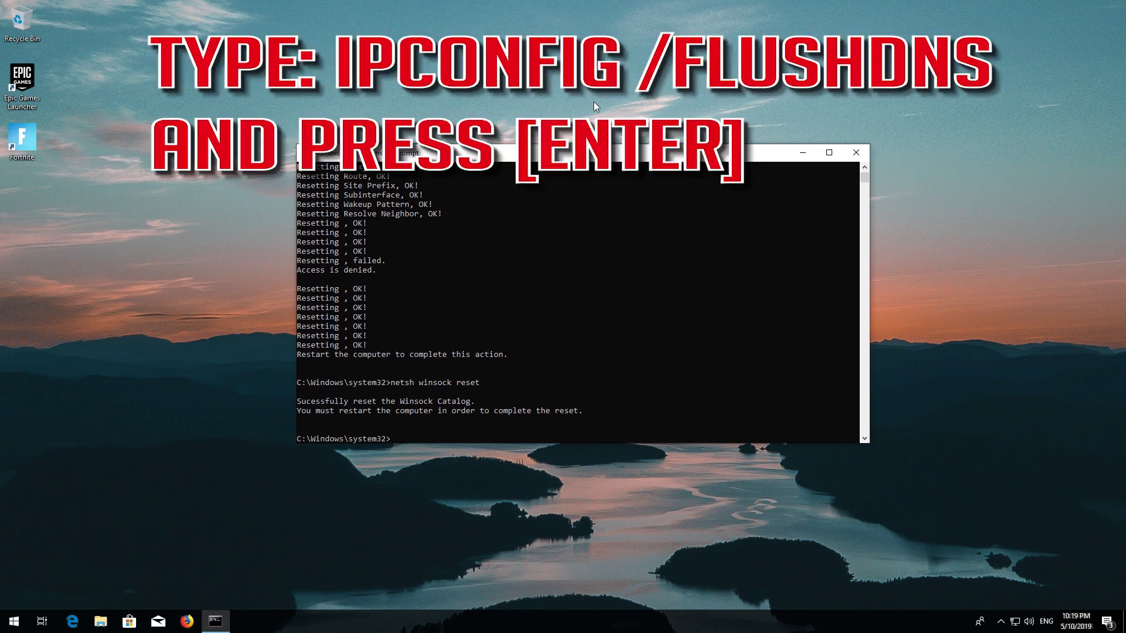
Flush the DNS cache with "ipconfig /flushdns" and close Command Prompt with "exit"
type("ipconfig /flushdns")
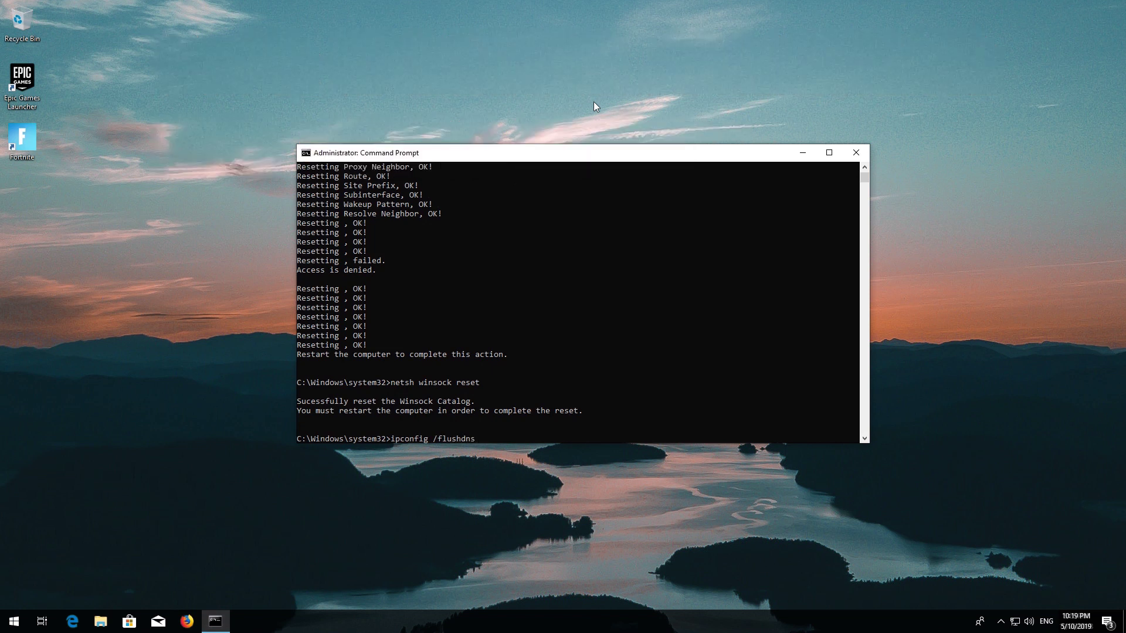
key("Return")
type("exit")
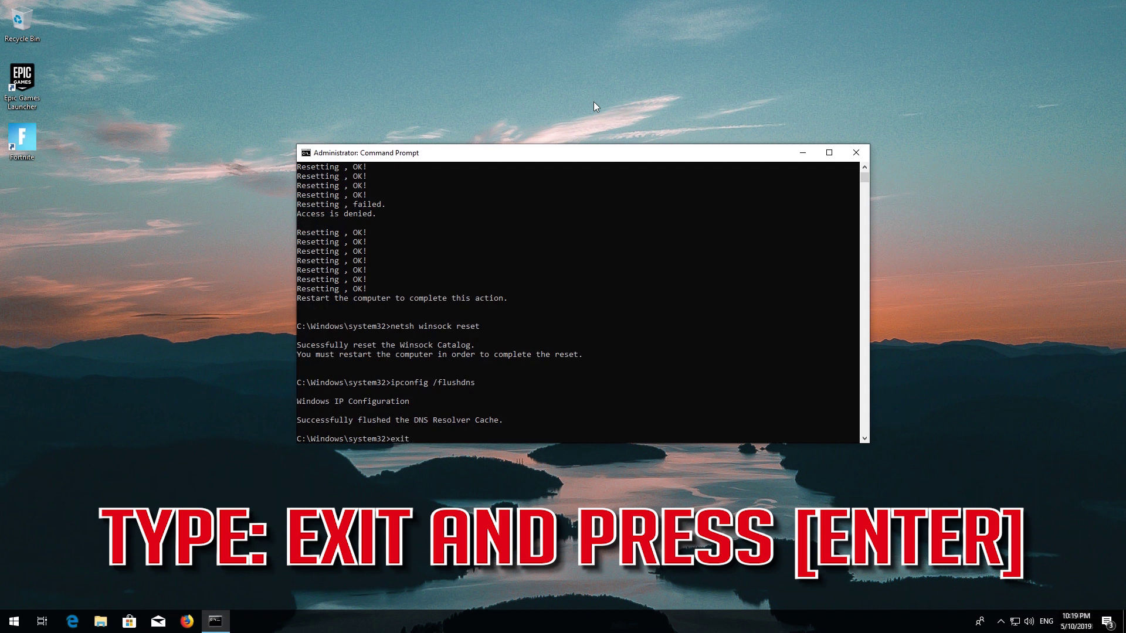
key("Return")
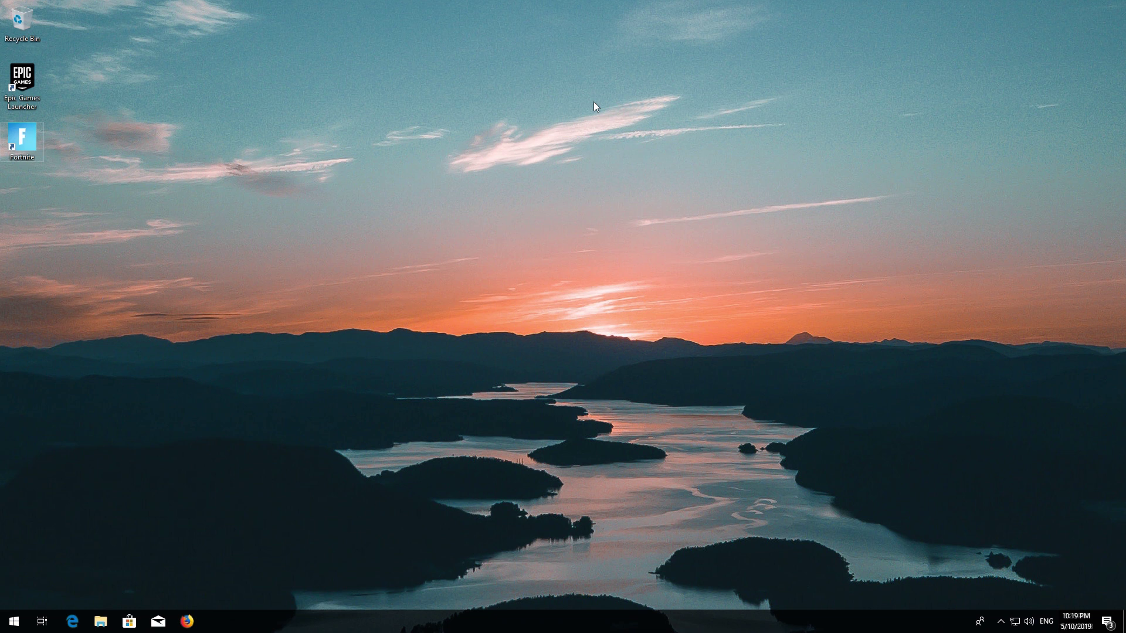
Restart the computer
left_click(2, 626)
left_click(14, 596)
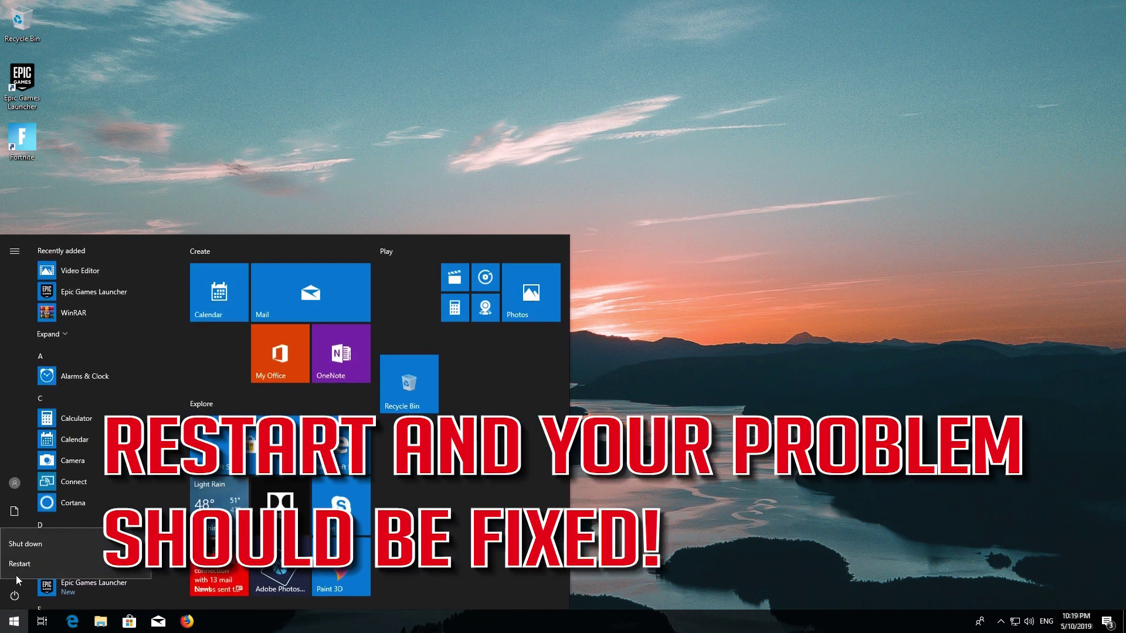
left_click(18, 570)
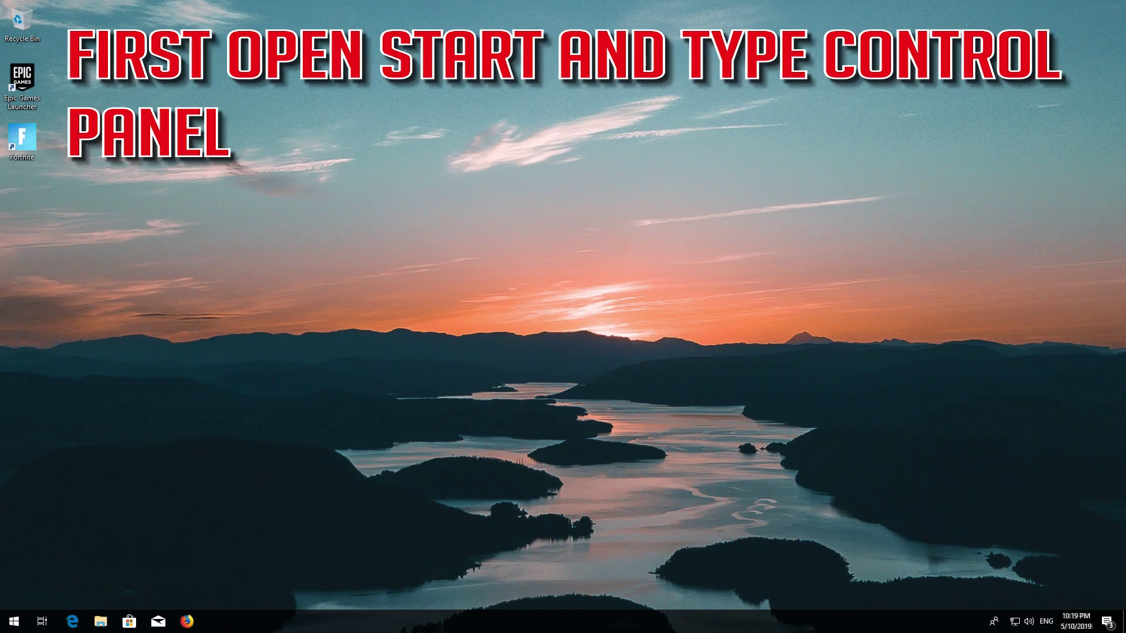
Search for Control Panel and open its Network and Sharing Center under Network and Internet
key("super")
type("control ")
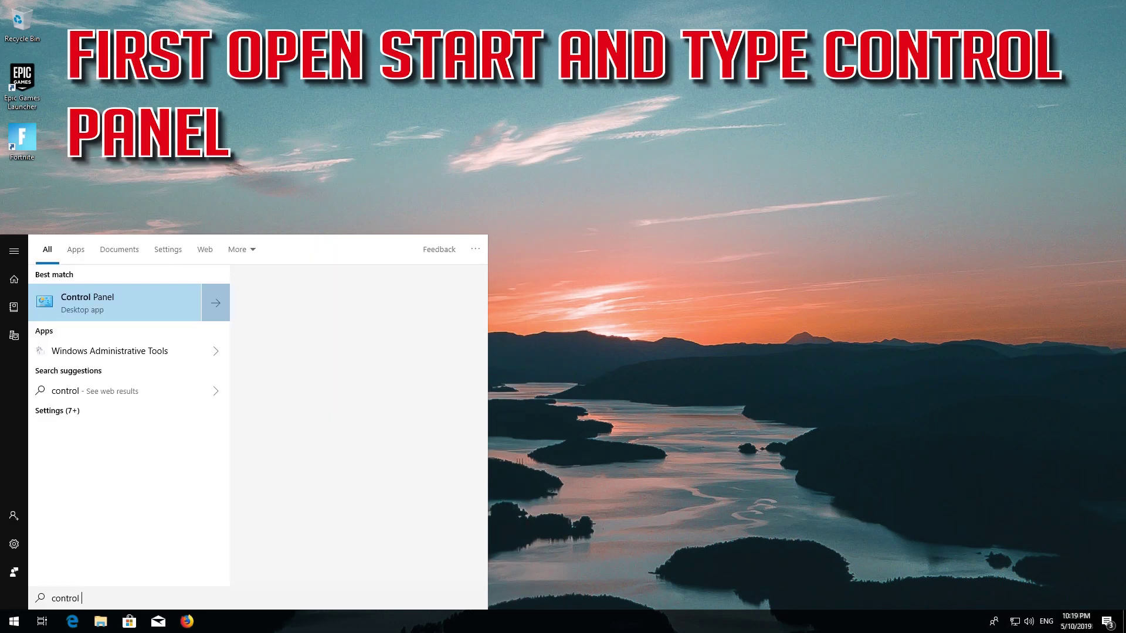
type("pane")
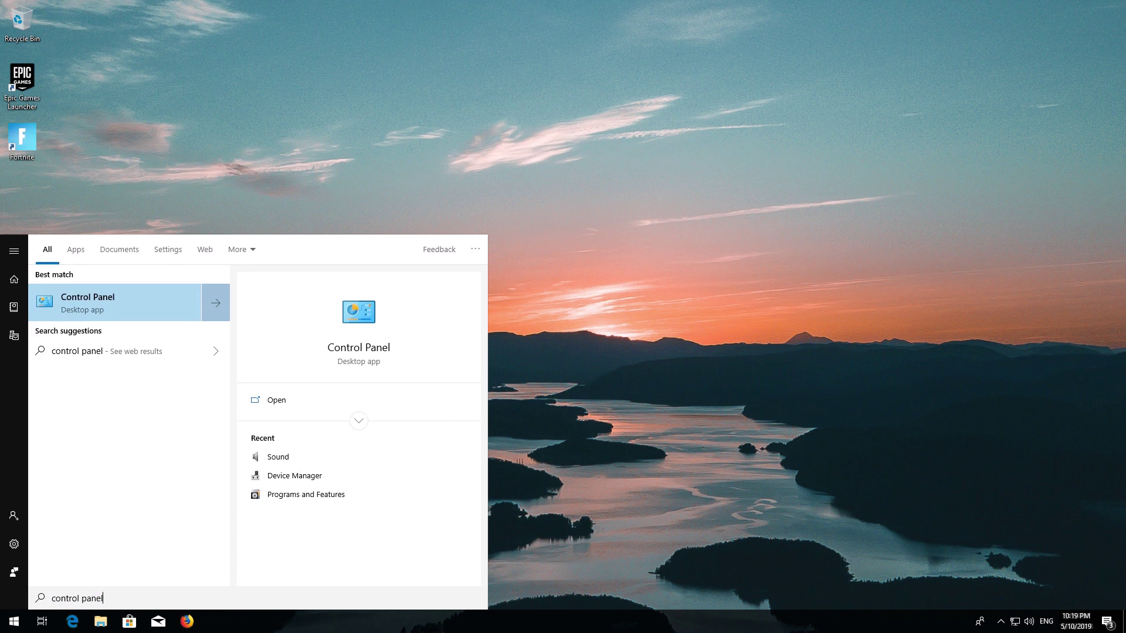
type("l")
left_click(55, 289)
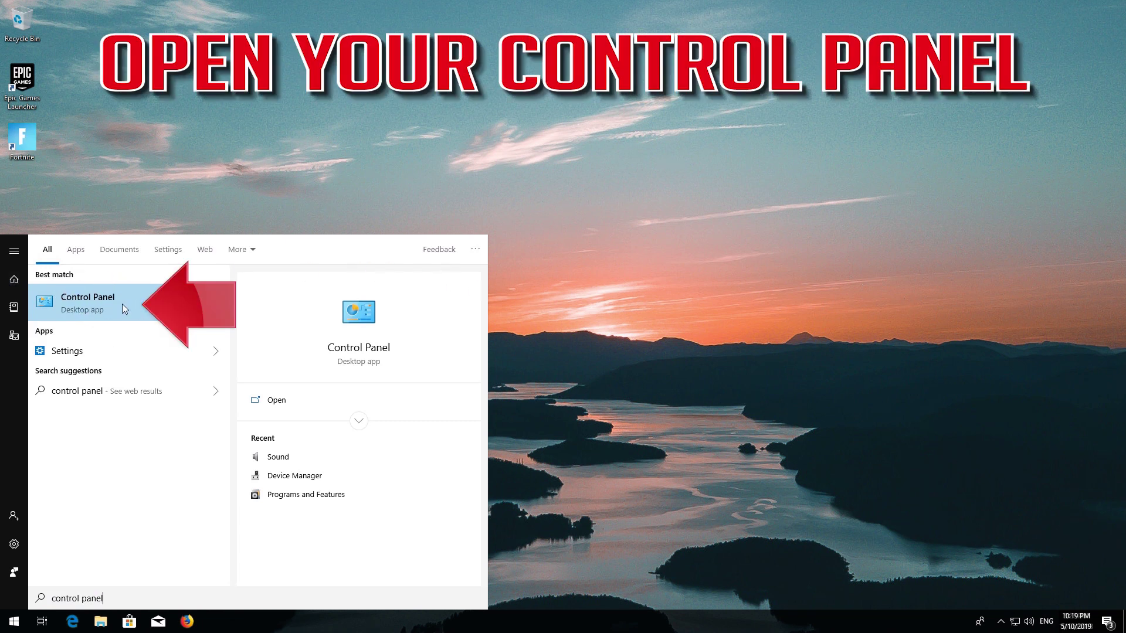
left_click(123, 303)
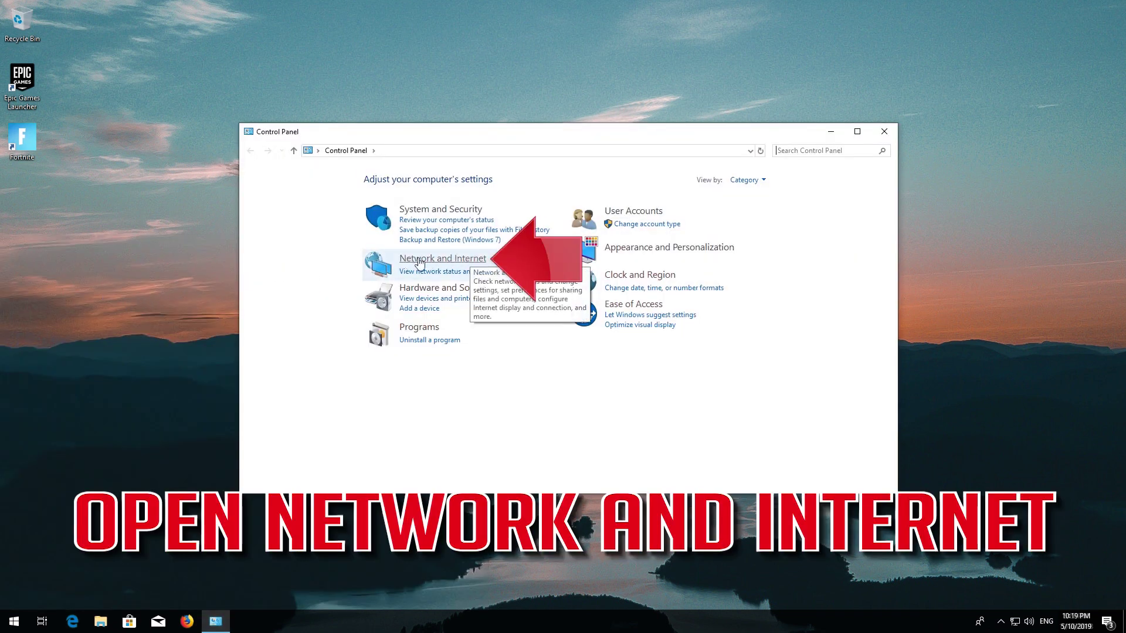
left_click(462, 264)
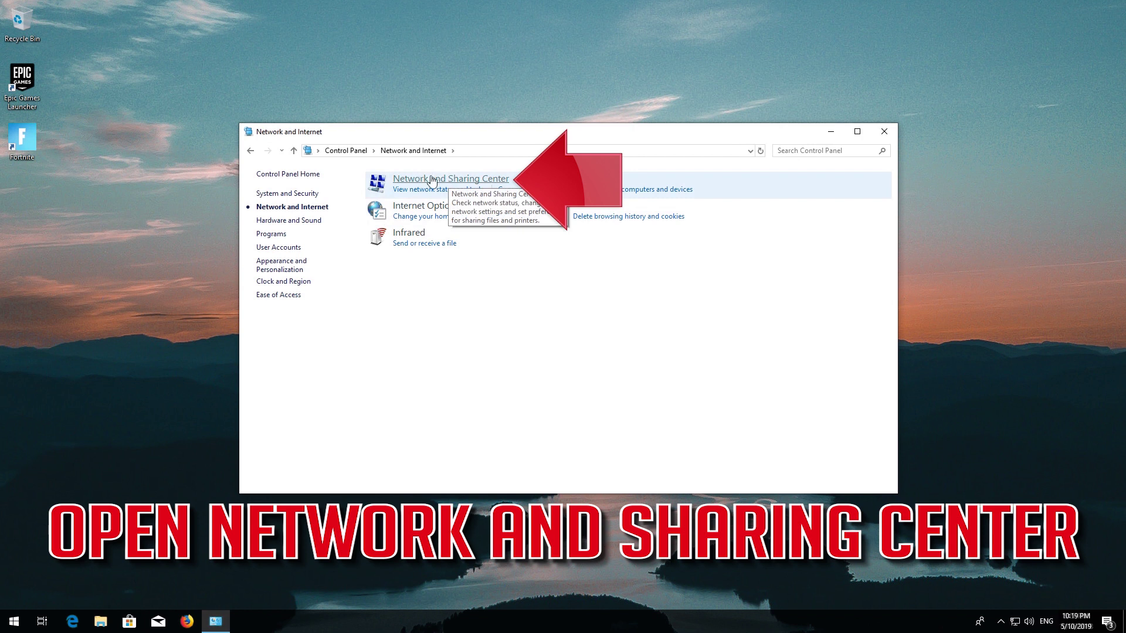
left_click(478, 182)
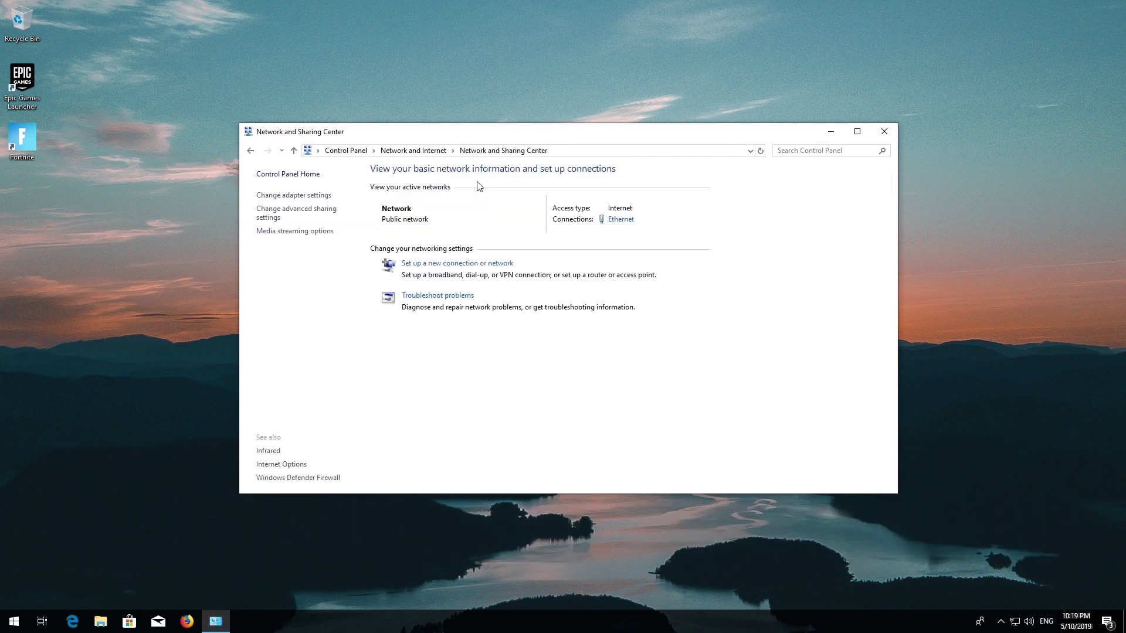
Disable the active Ethernet connection and re-enable it from the adapter settings, closing the window when done
left_click(621, 220)
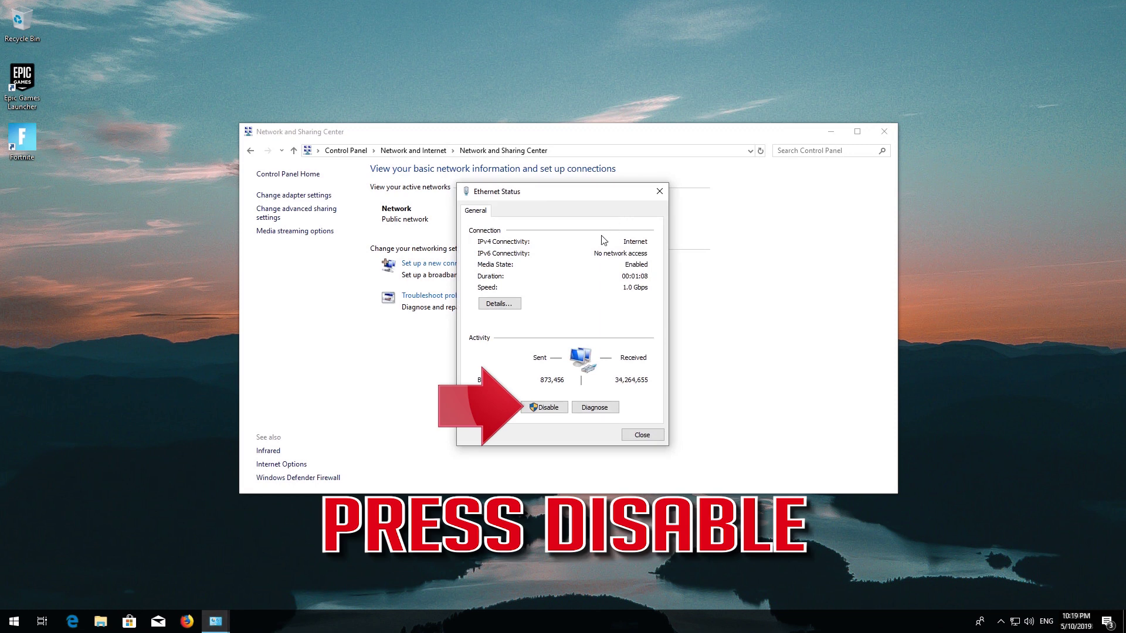
left_click(540, 407)
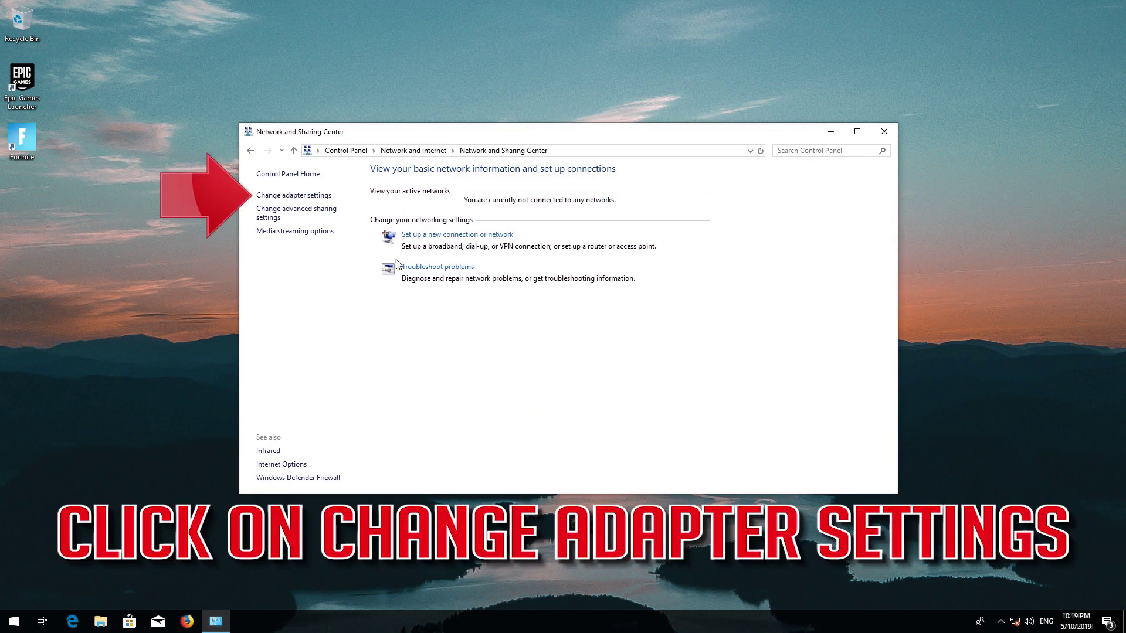
left_click(291, 197)
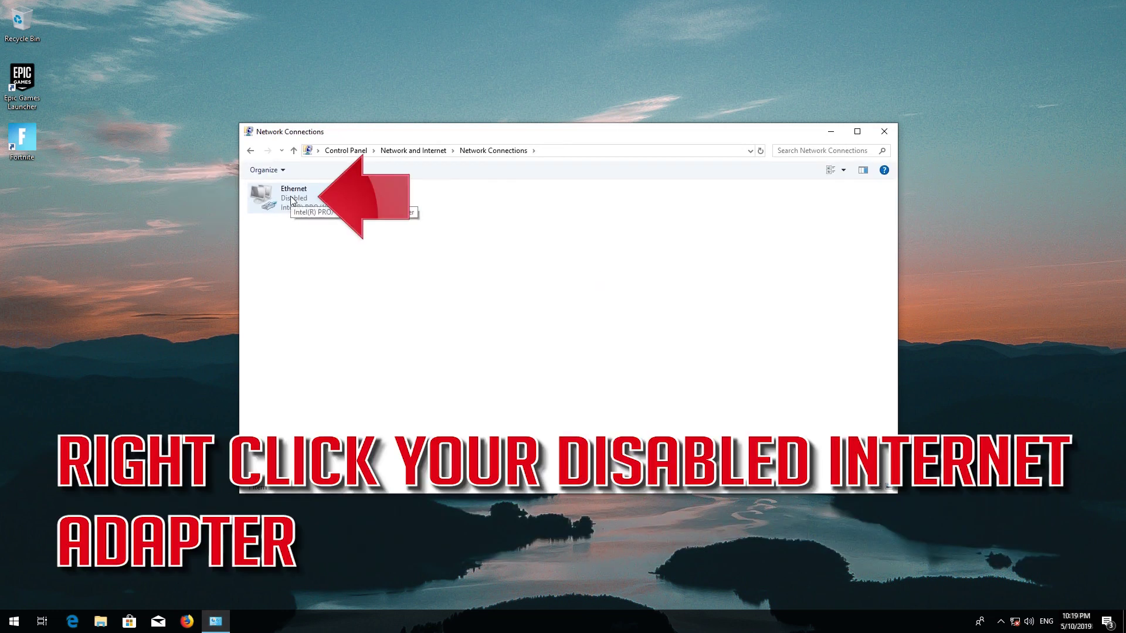
left_click(291, 196)
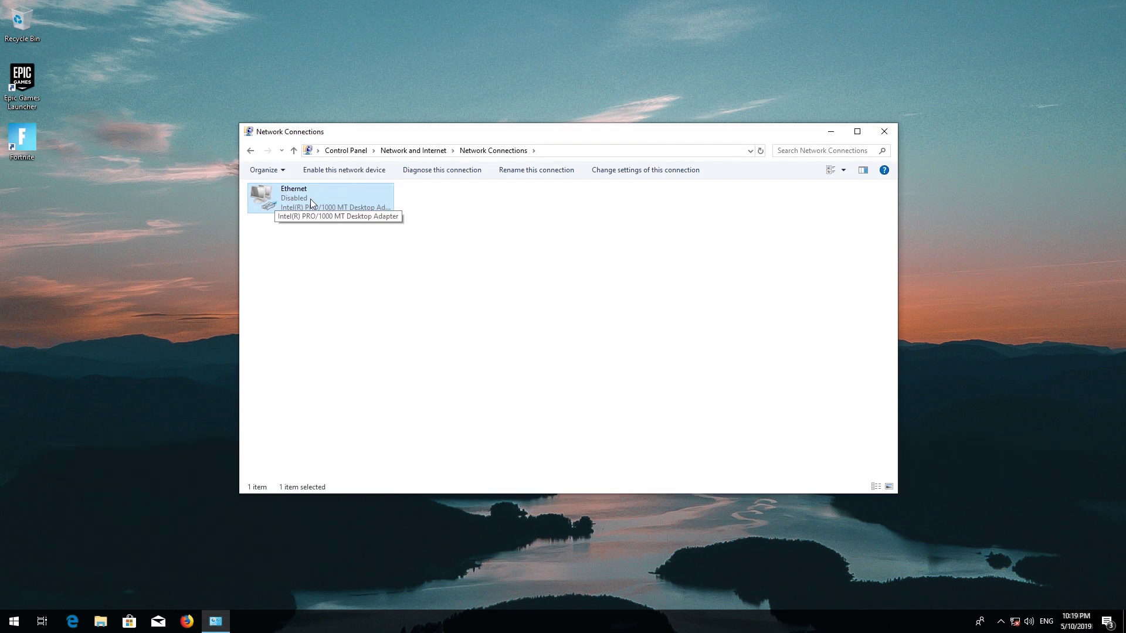
right_click(311, 199)
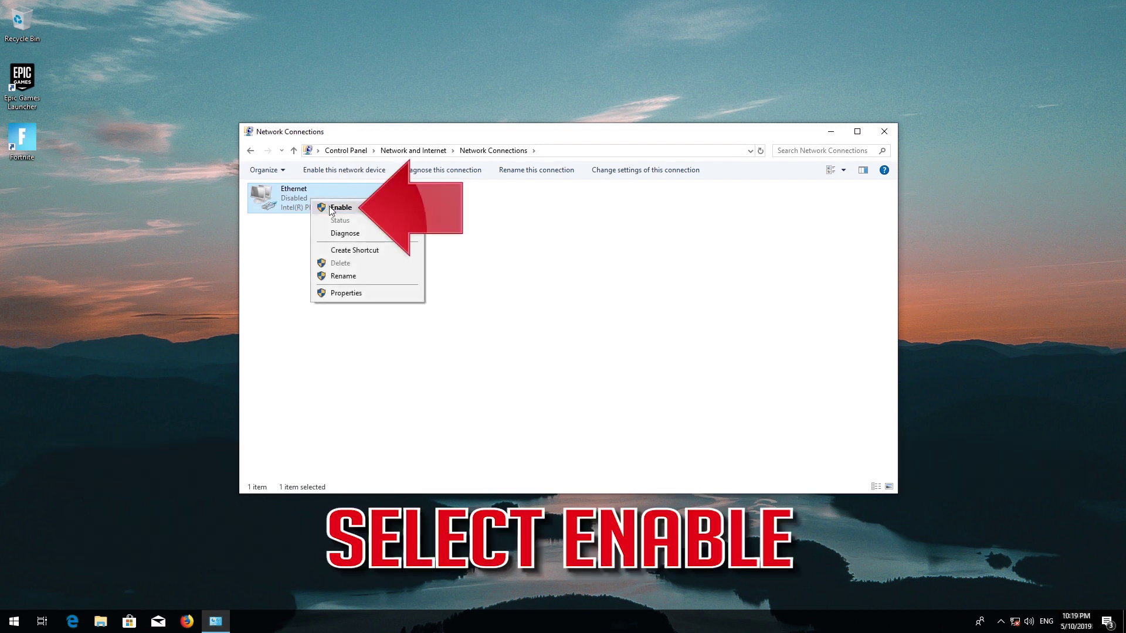
left_click(360, 209)
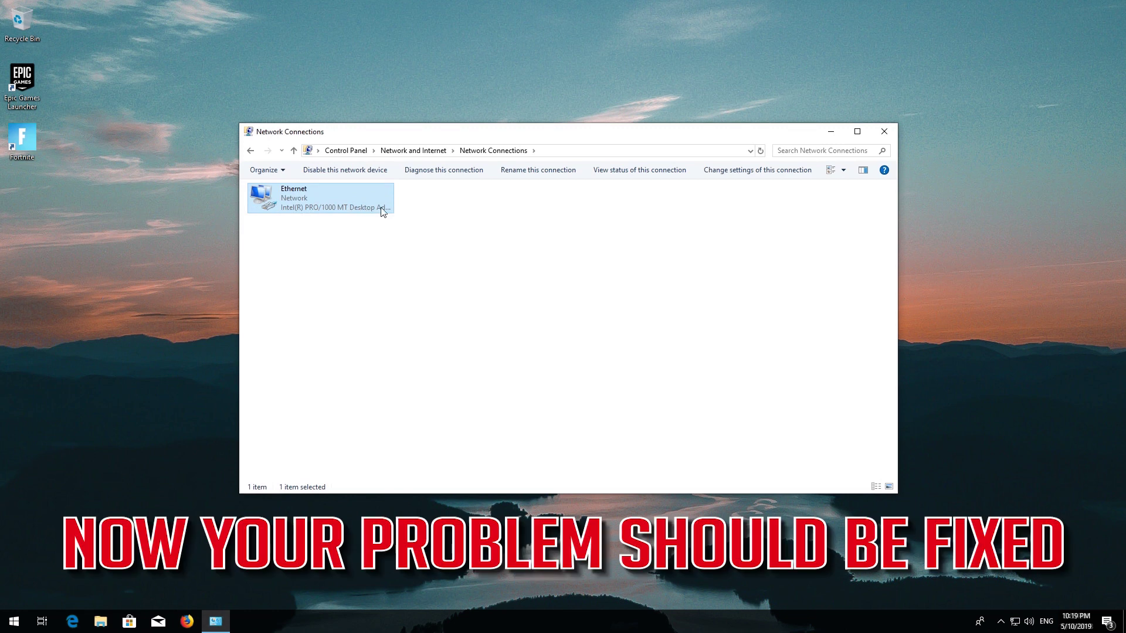
left_click(878, 133)
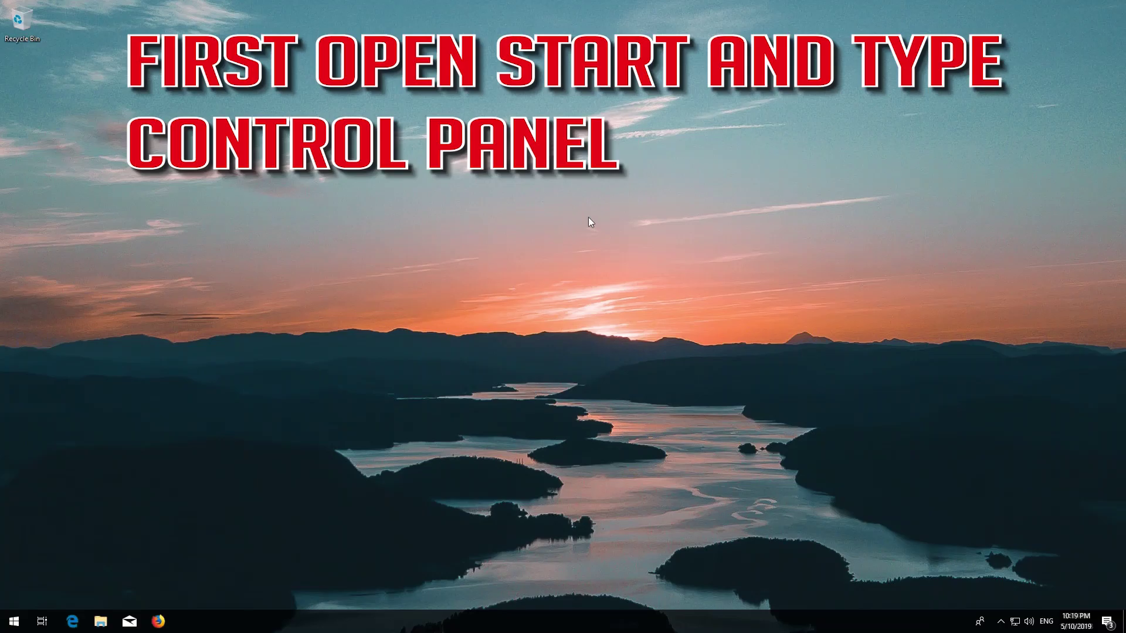
Search for "control panel" and open the Network and Sharing Center under Network and Internet
key("super")
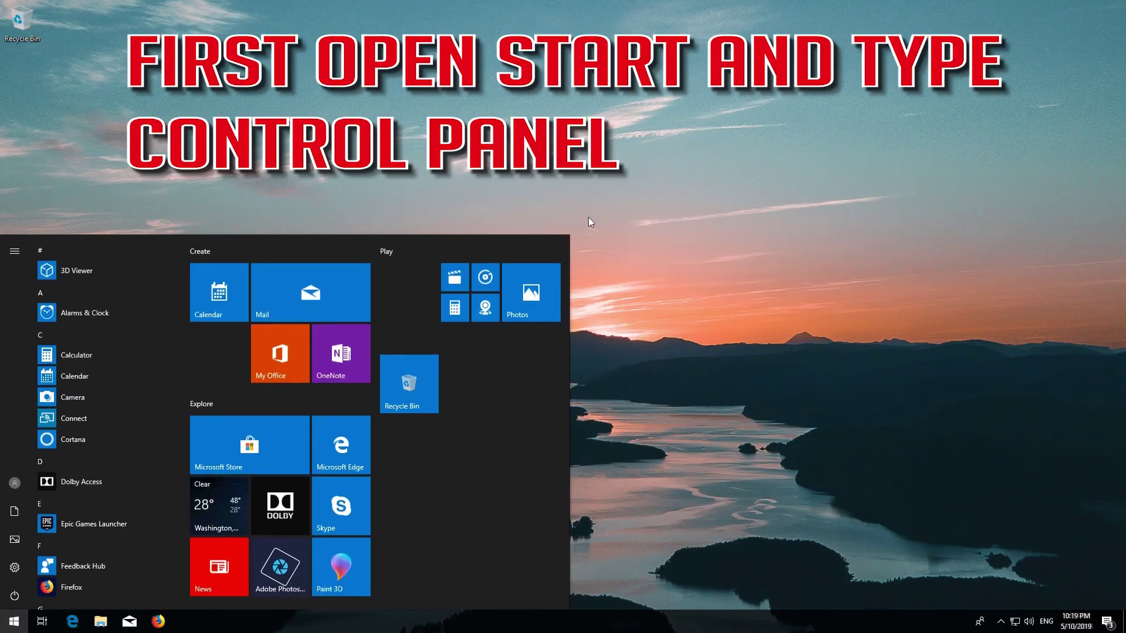
type("control ")
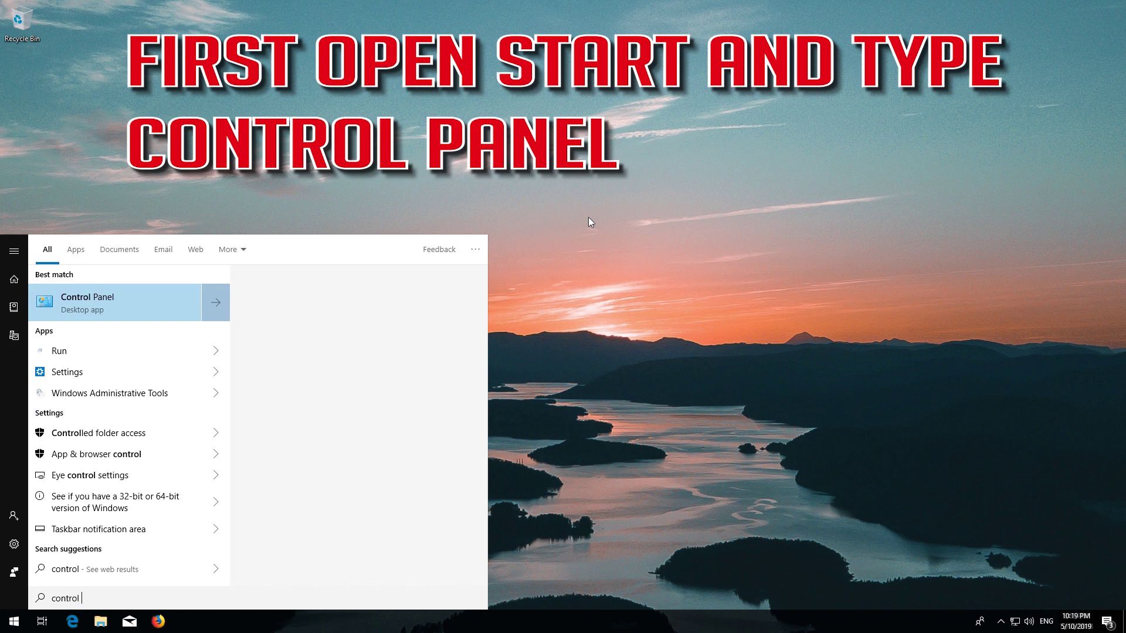
type("panel")
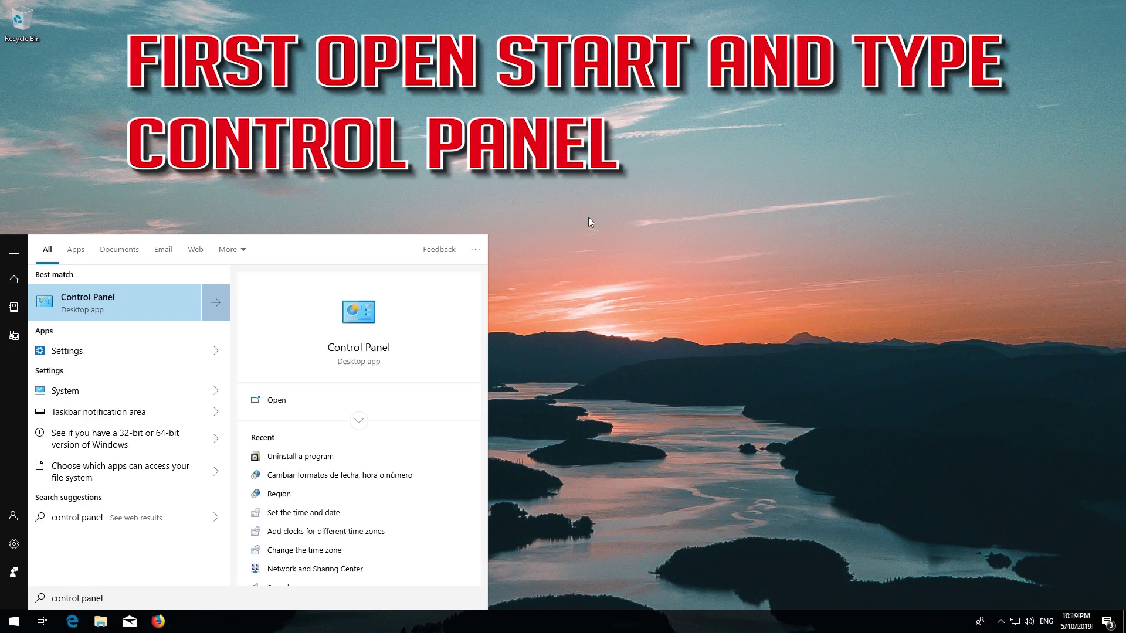
left_click(141, 307)
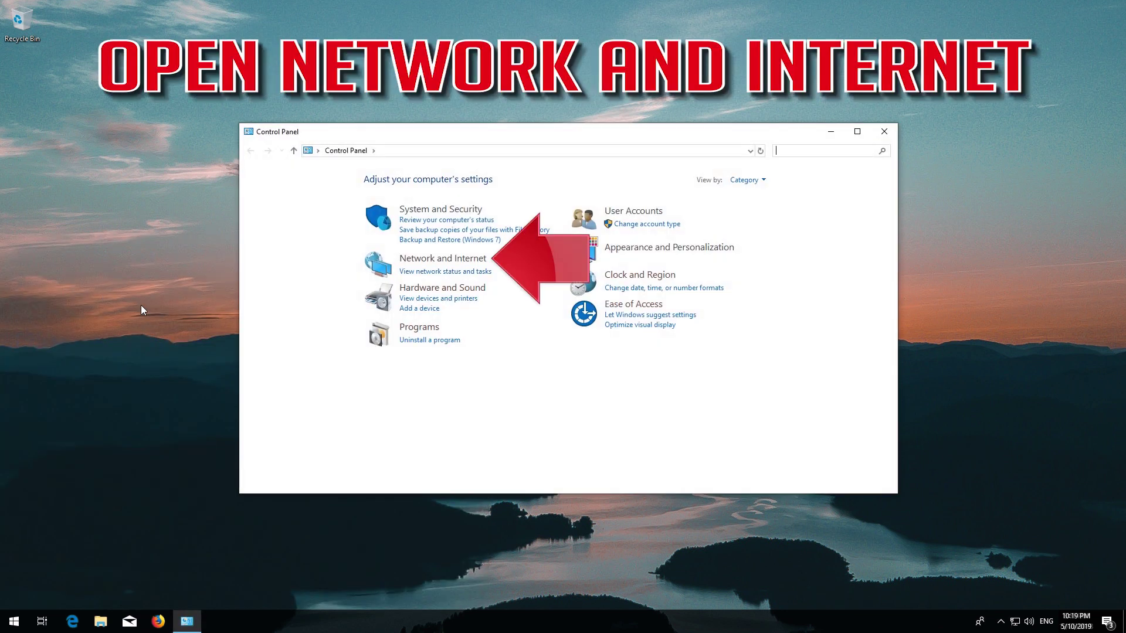
left_click(461, 262)
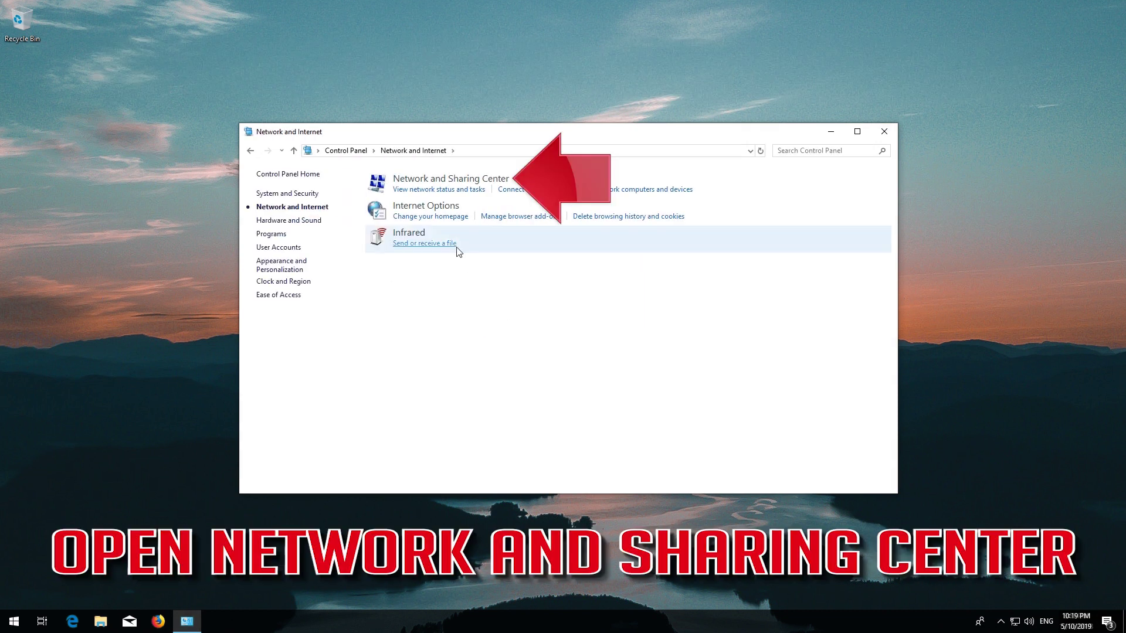
left_click(447, 182)
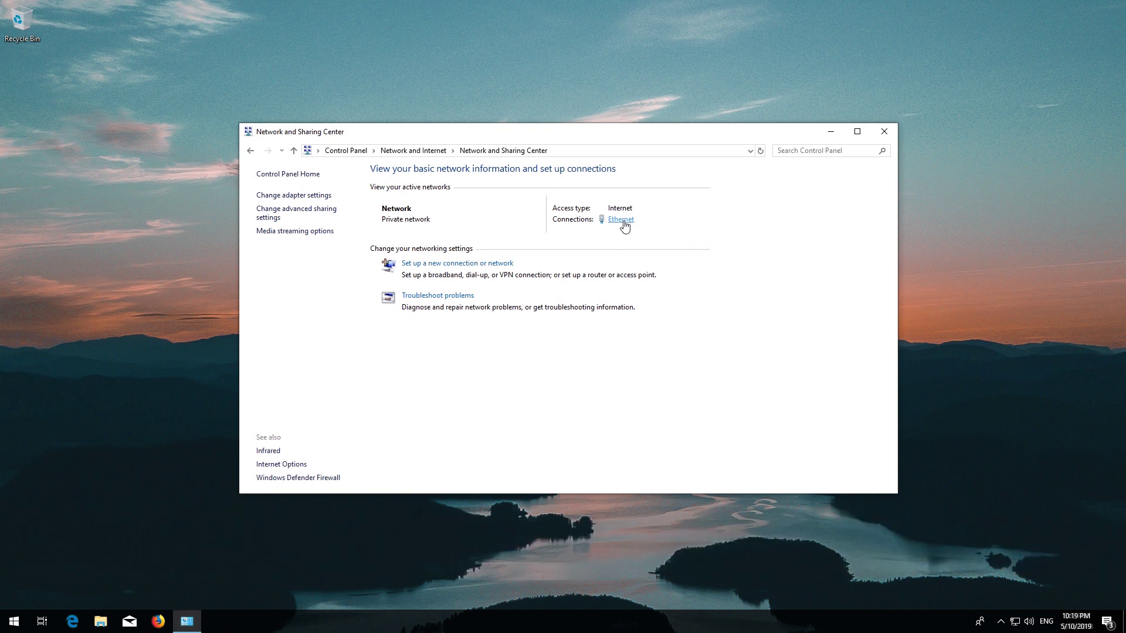
Open the Internet Protocol Version 4 (TCP/IPv4) properties of the Ethernet connection
left_click(622, 220)
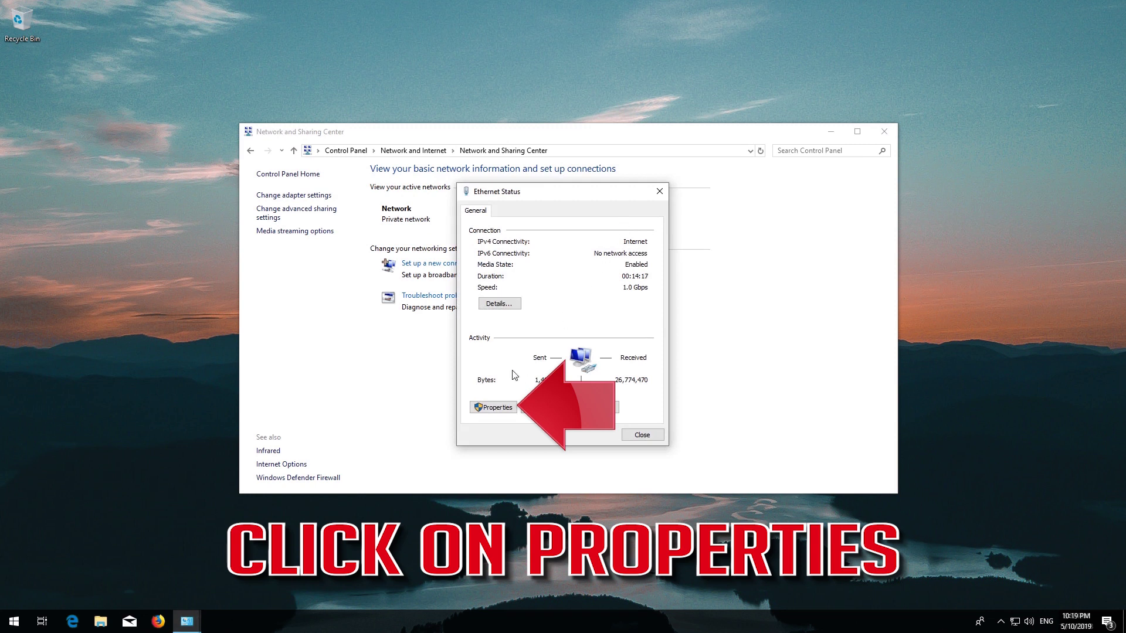
left_click(491, 409)
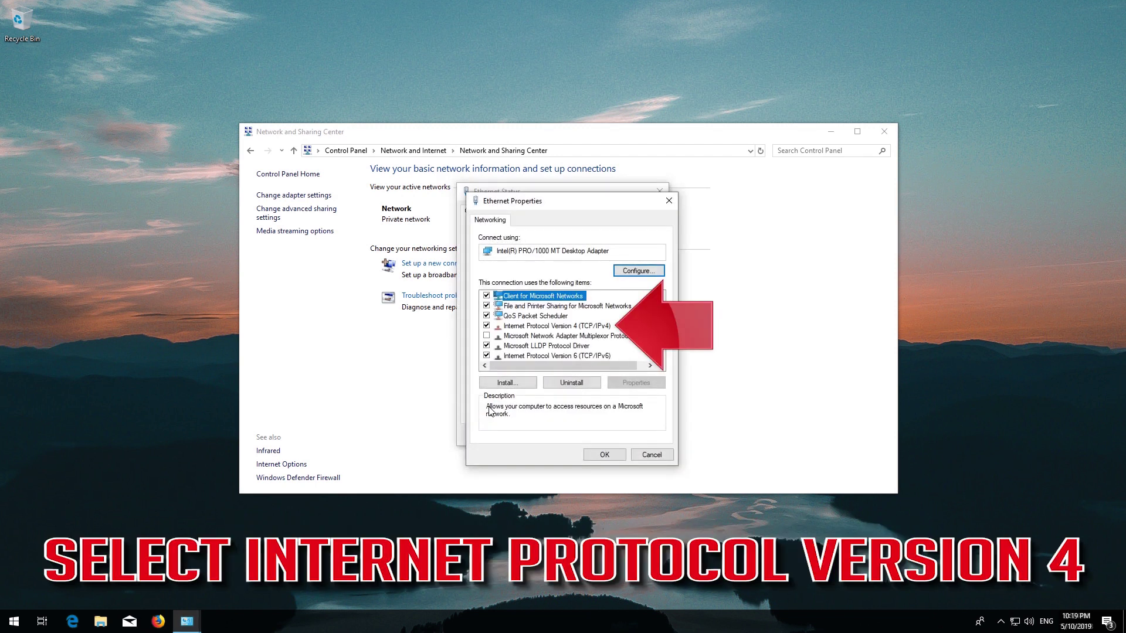
left_click(499, 327)
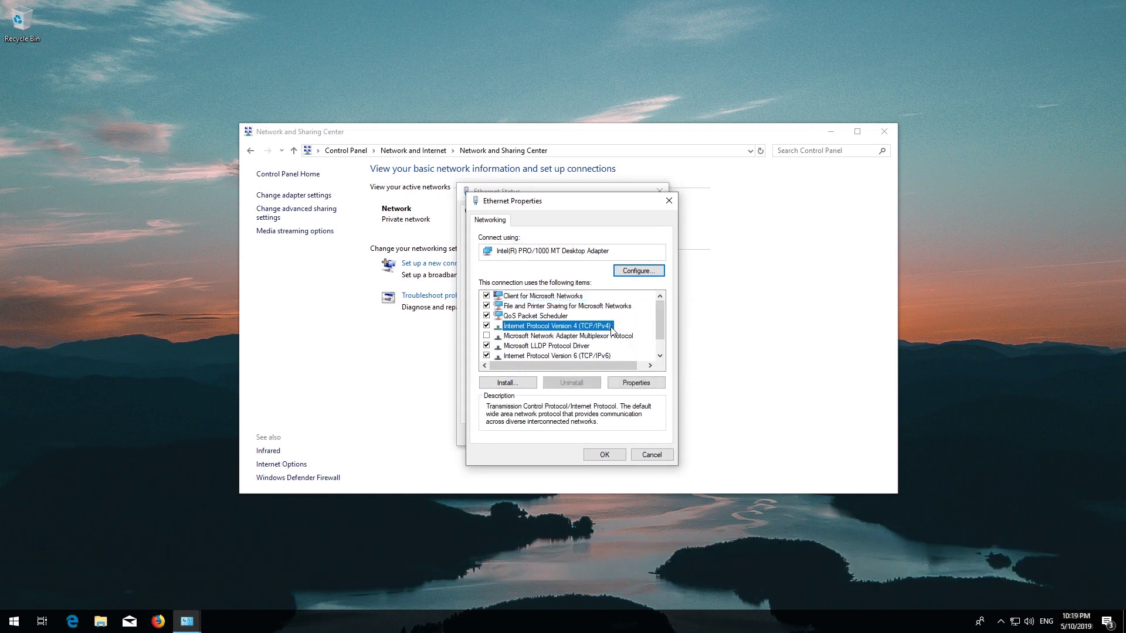
left_click(636, 384)
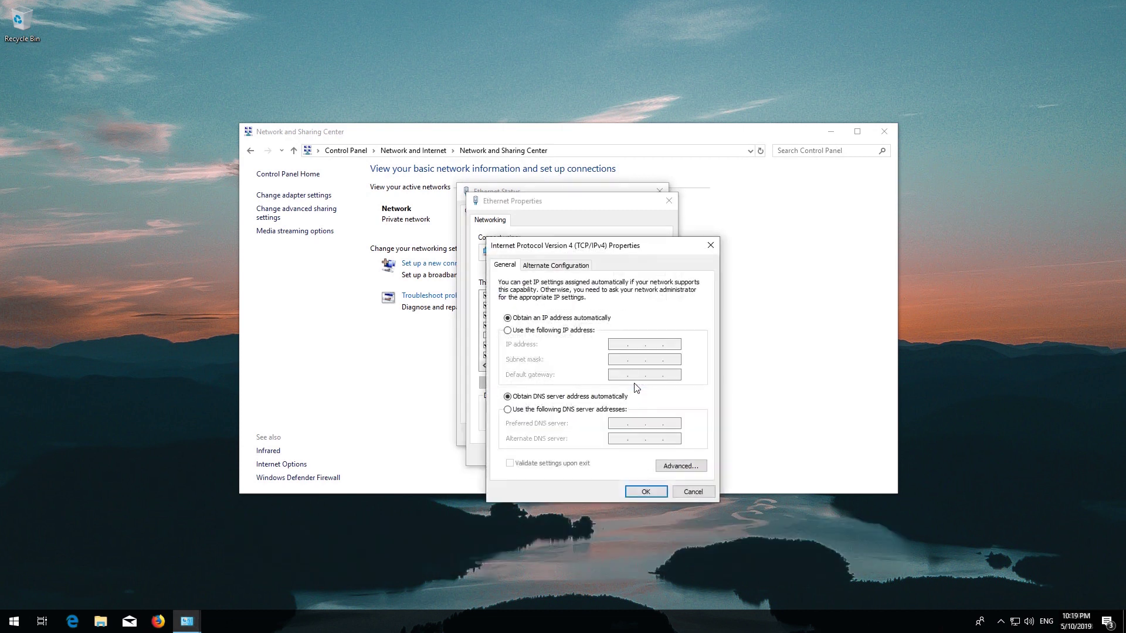
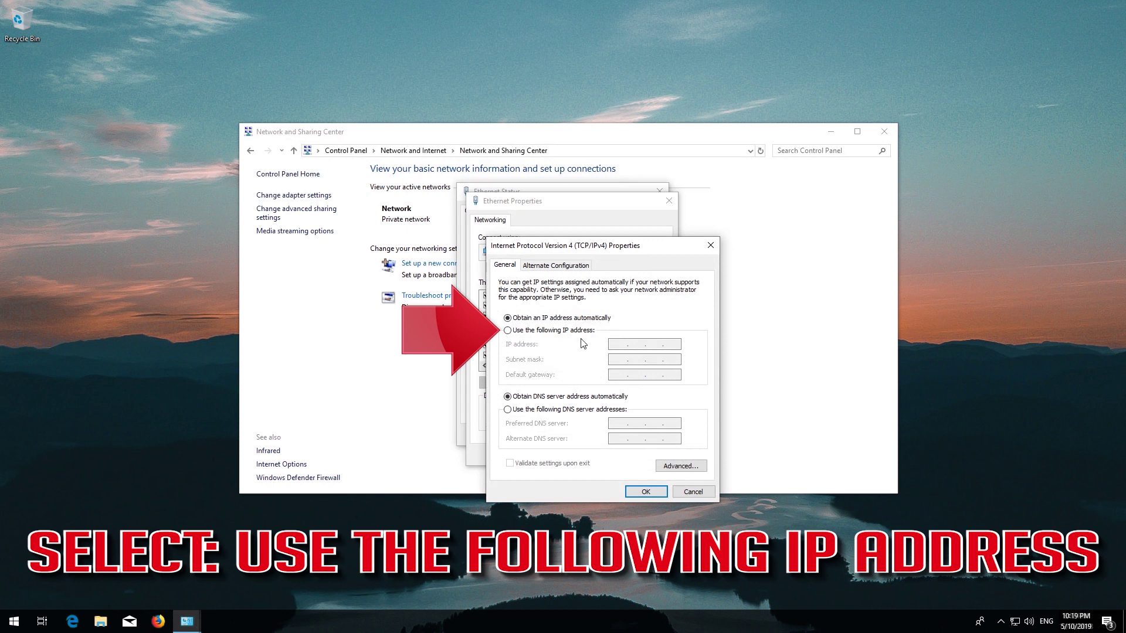
Assign a static IP address of 192.168.1.67 with subnet mask 255.255.255.0 and default gateway 192.168.1.1
left_click(508, 330)
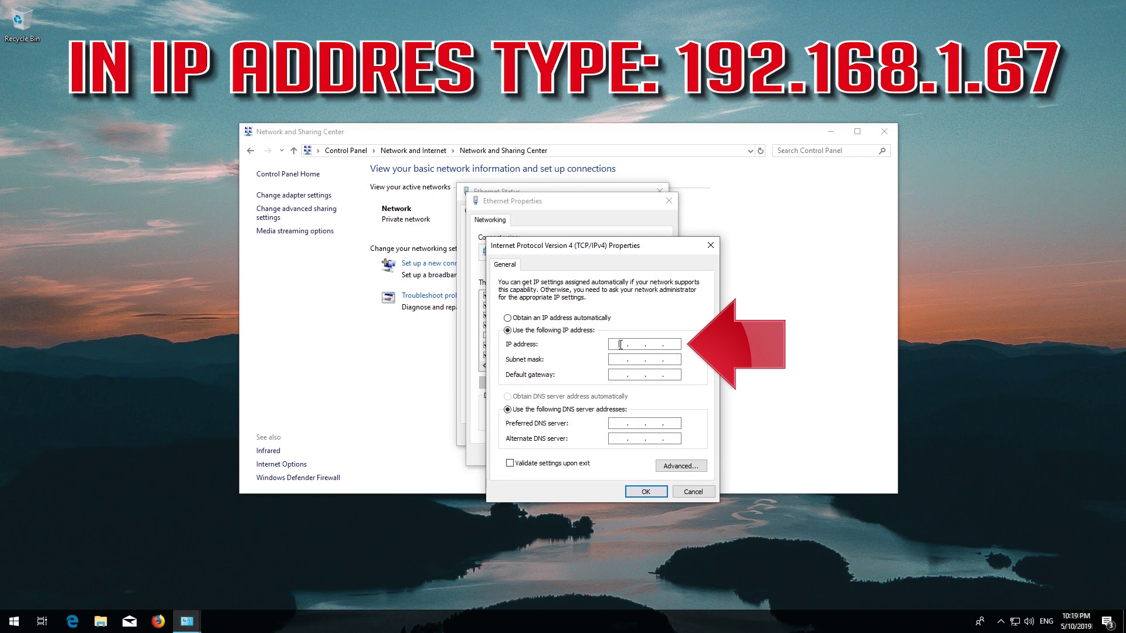
type("192 .")
type("168 . 1 . 67")
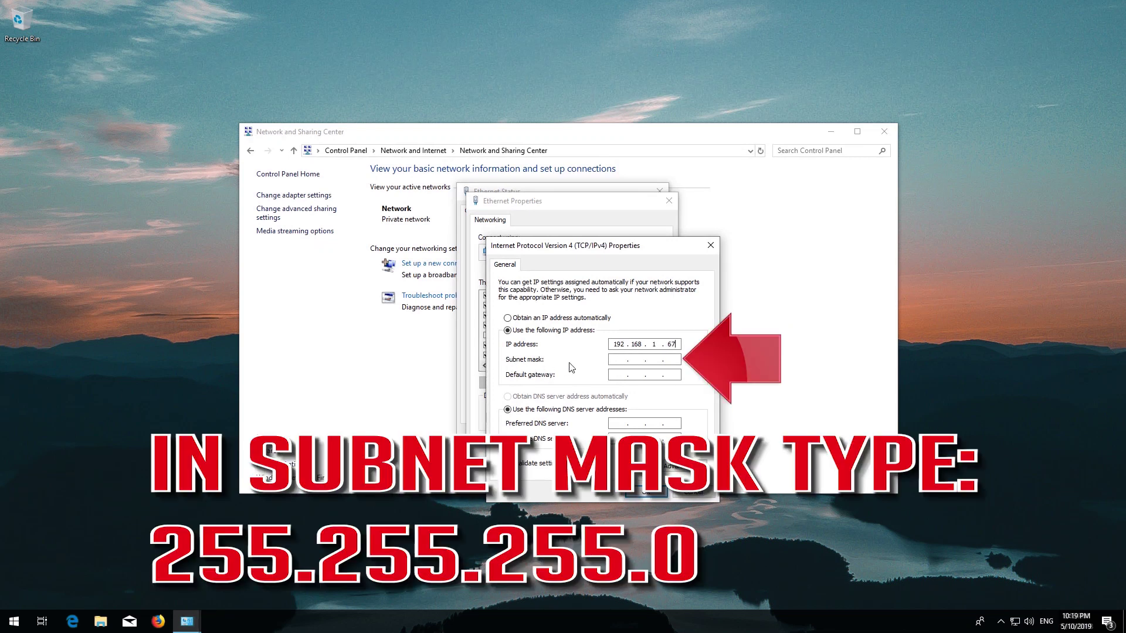
left_click(614, 359)
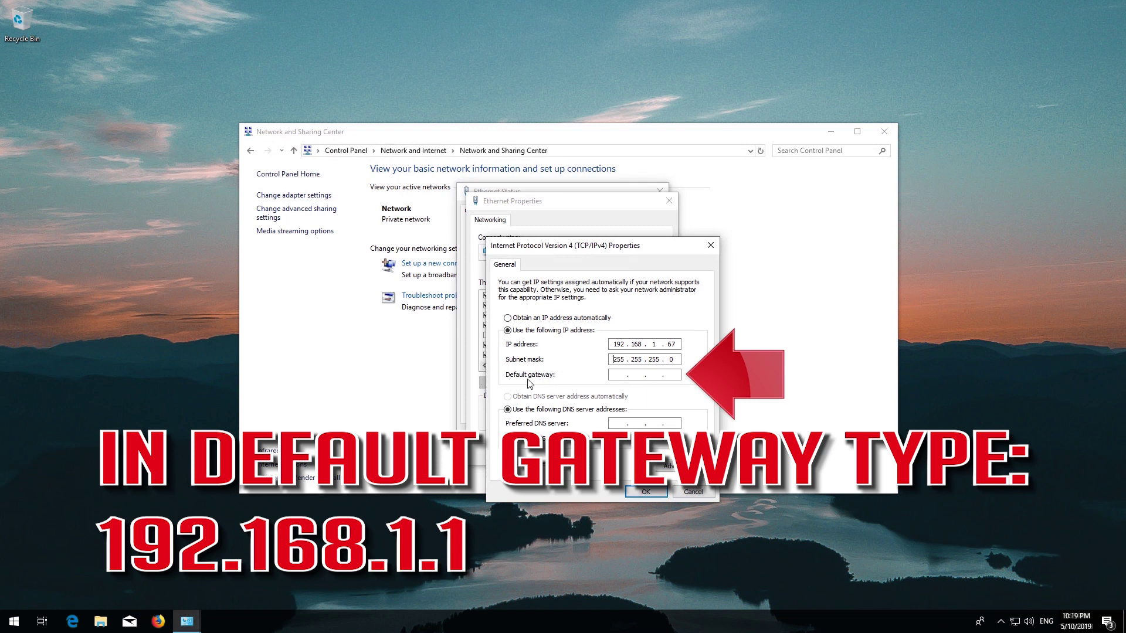
left_click(612, 375)
type("192 . 168 . 1 . 1")
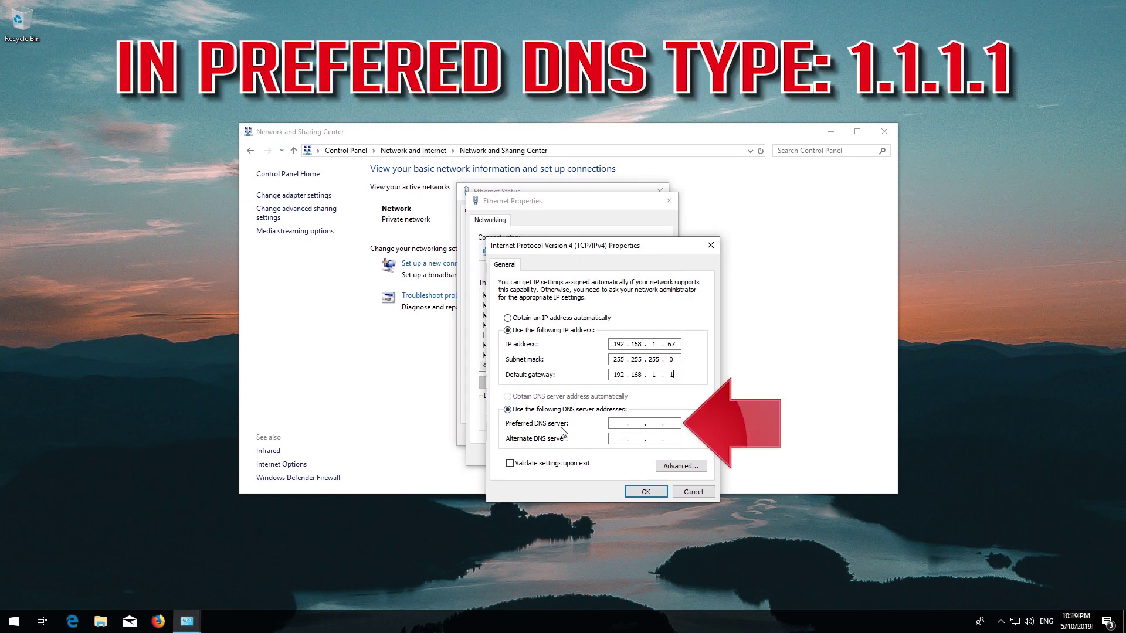
Set the preferred DNS server to 1.1.1.1 and the alternate to 1.0.0.1, apply the settings and close all network windows
left_click(617, 425)
type("1 . 0 . 0 . 1")
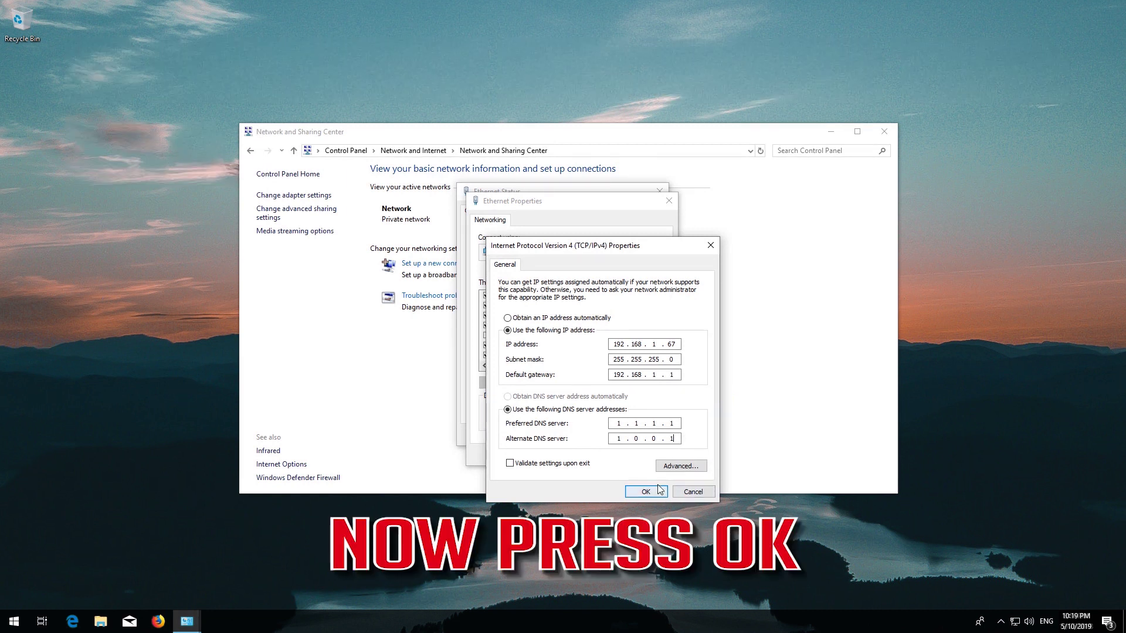
left_click(640, 493)
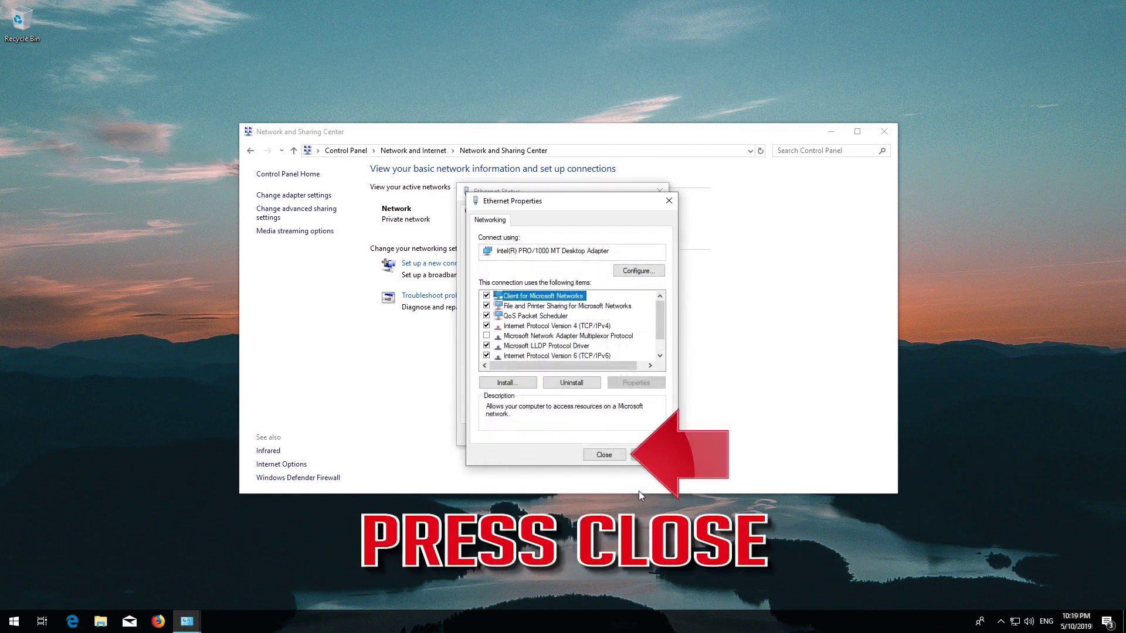
left_click(604, 456)
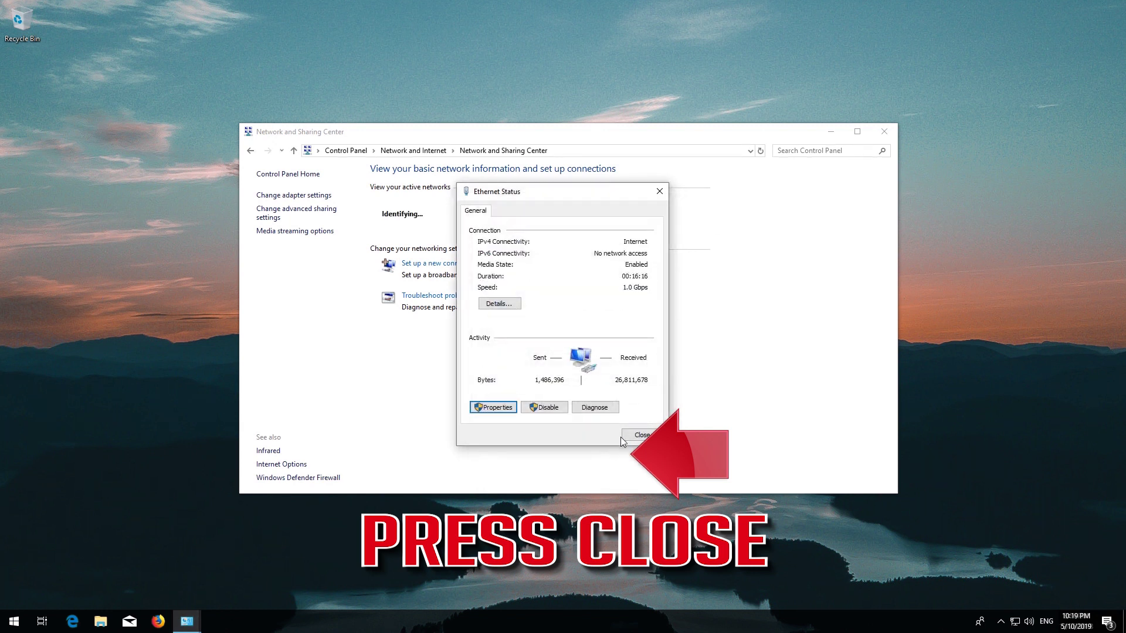
left_click(642, 434)
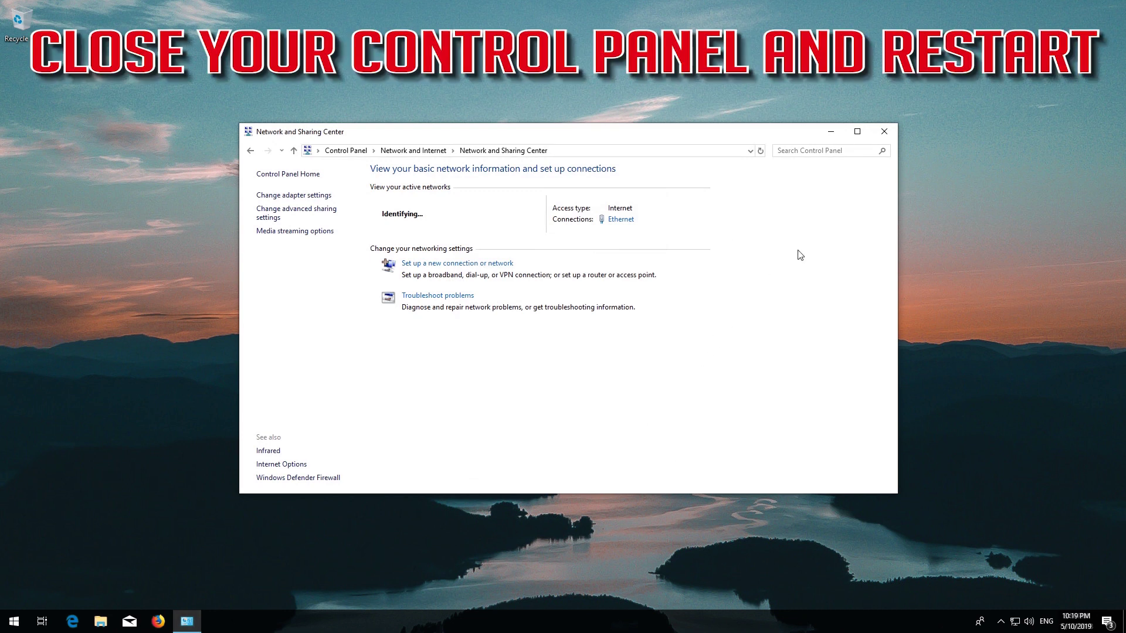
left_click(880, 136)
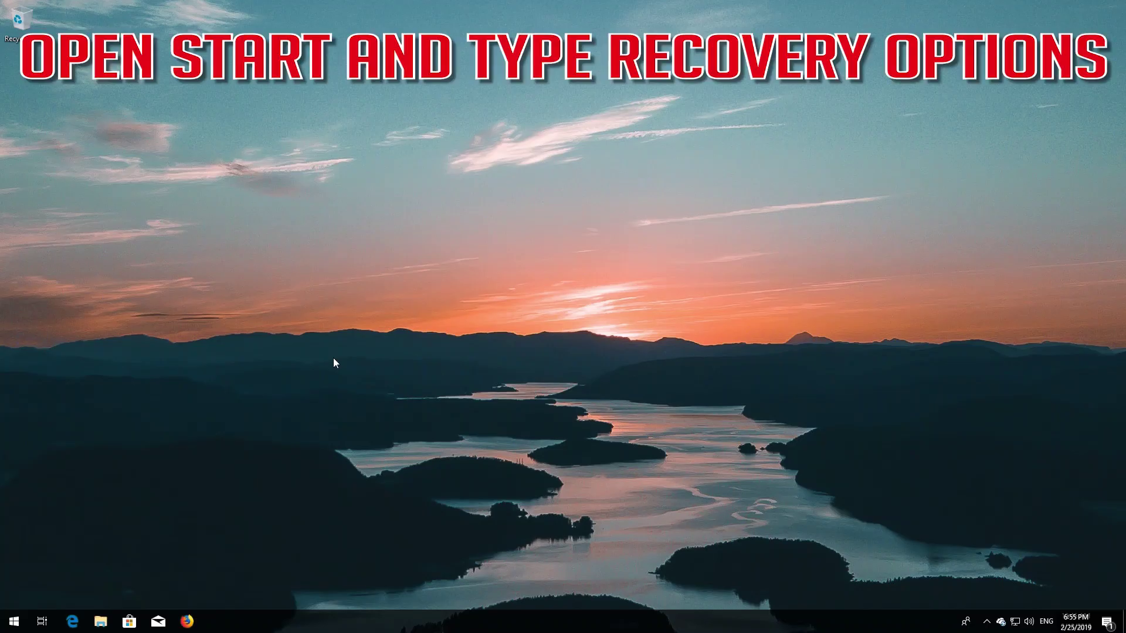
Search for "recovery options" and restart the computer into Advanced startup
key("super")
type("recovery")
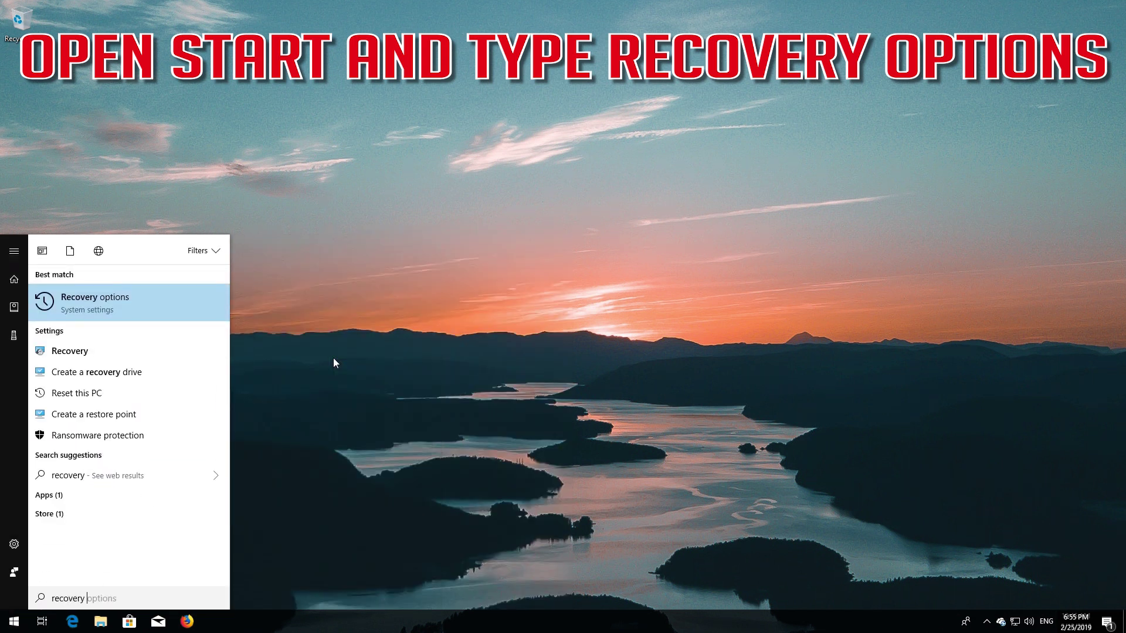
type(" options")
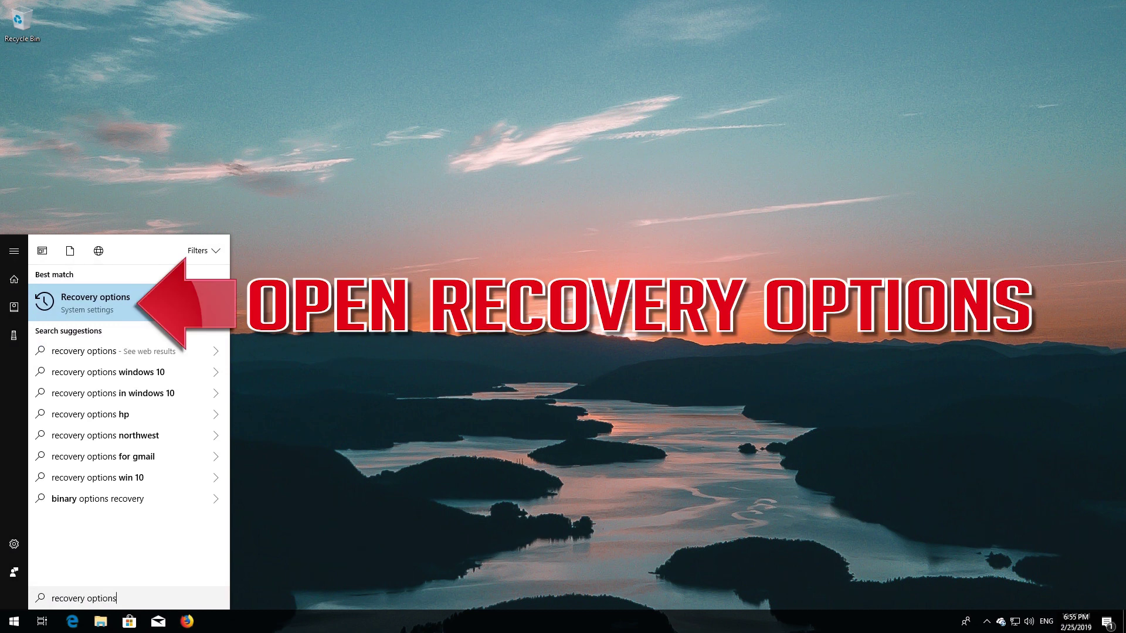
left_click(111, 304)
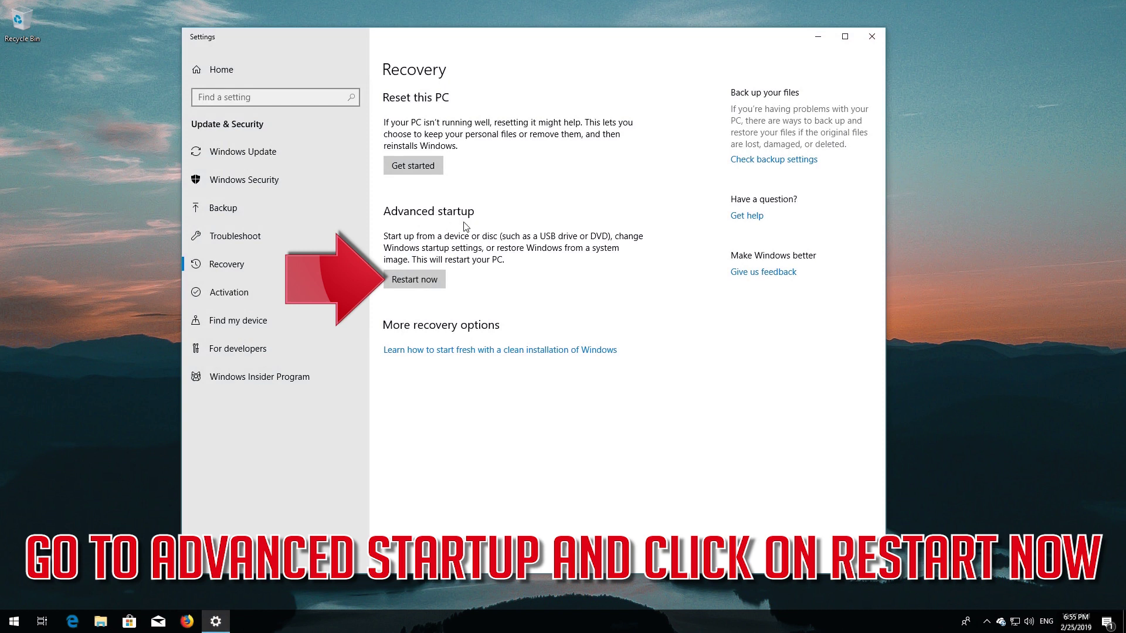
left_click(403, 283)
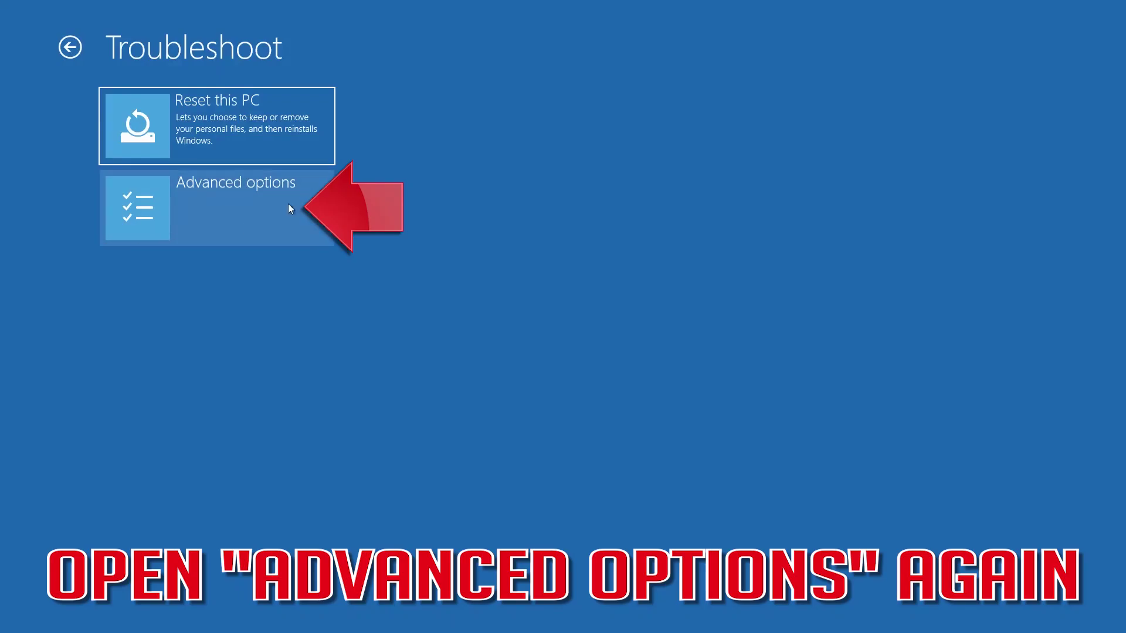
Launch System Restore from the advanced troubleshooting options and continue to the choice of restore points
left_click(241, 208)
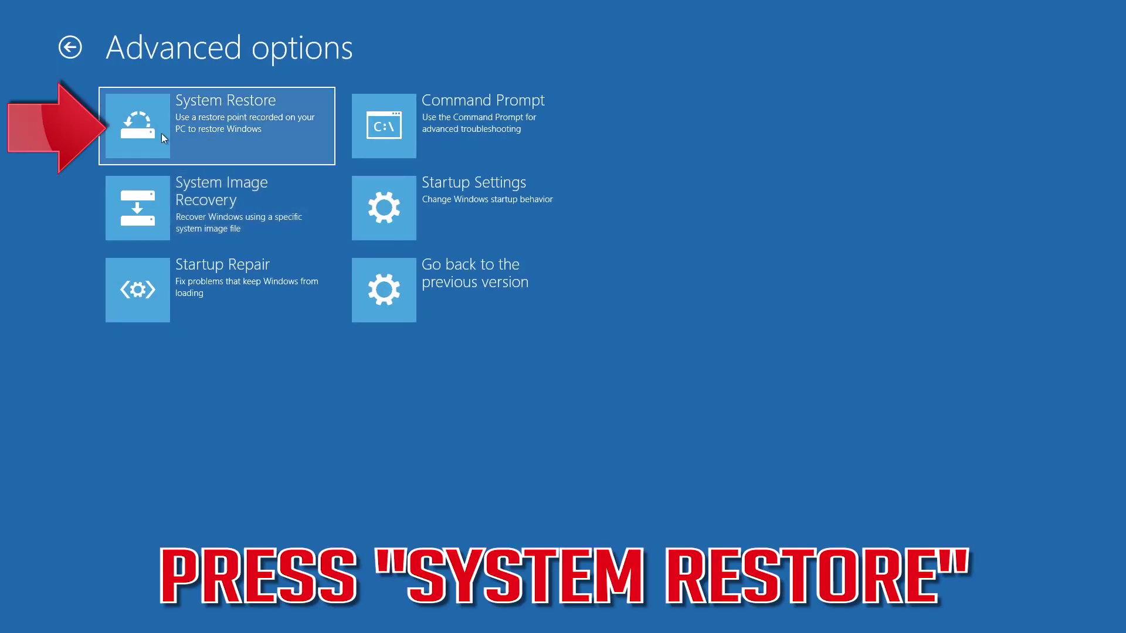
left_click(273, 117)
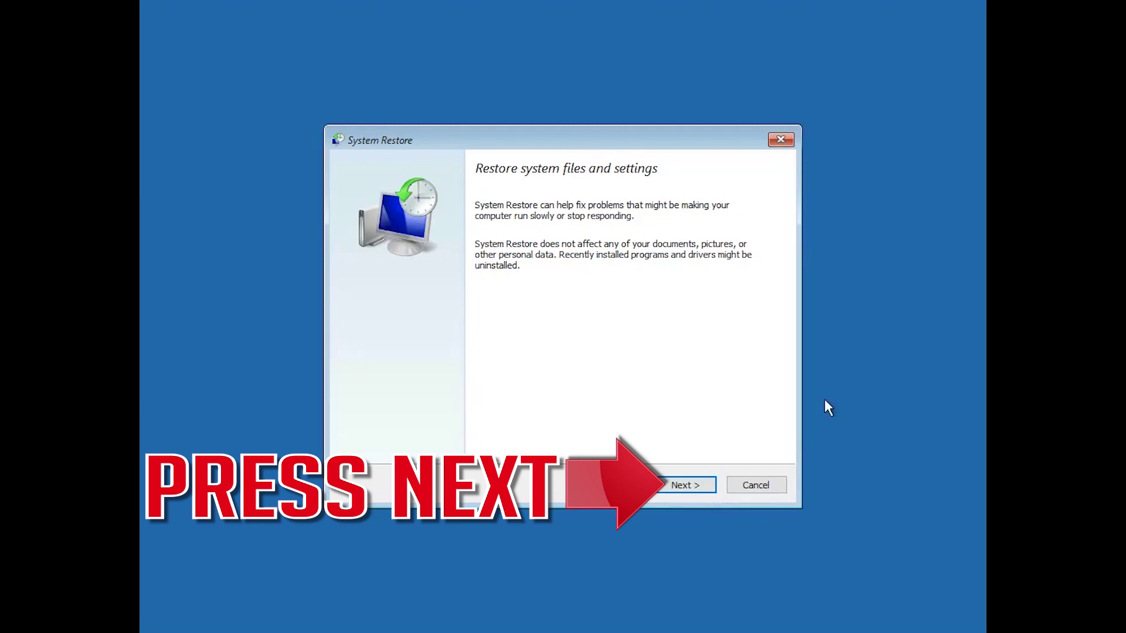
left_click(686, 487)
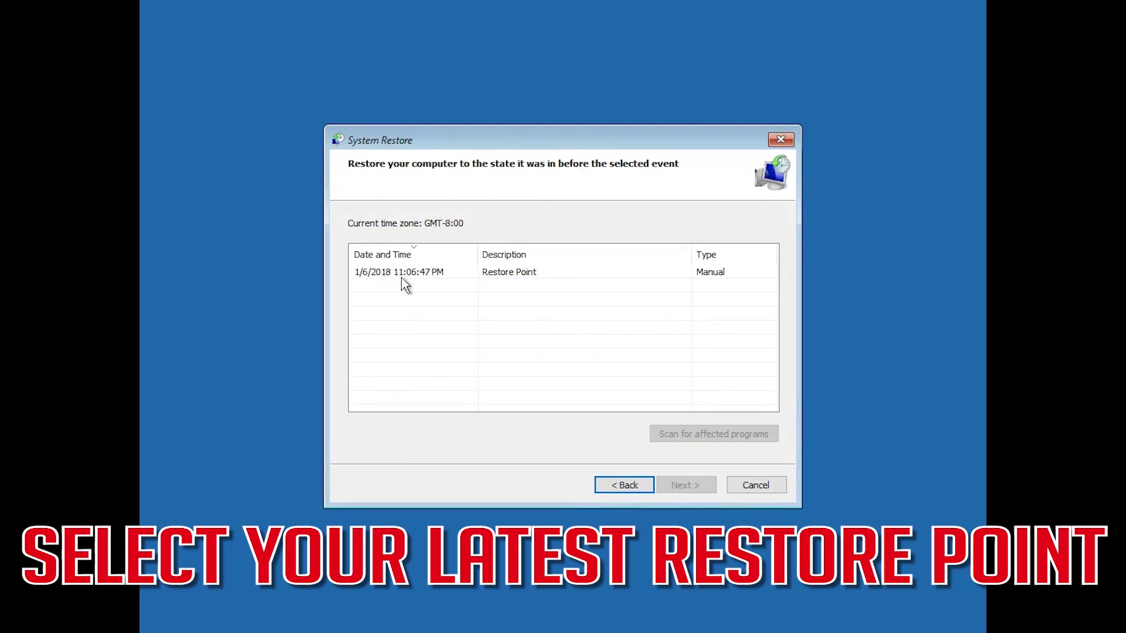
Restore the system to the manual restore point of 1/6/2018 11:06:47 PM and restart the computer
left_click(463, 276)
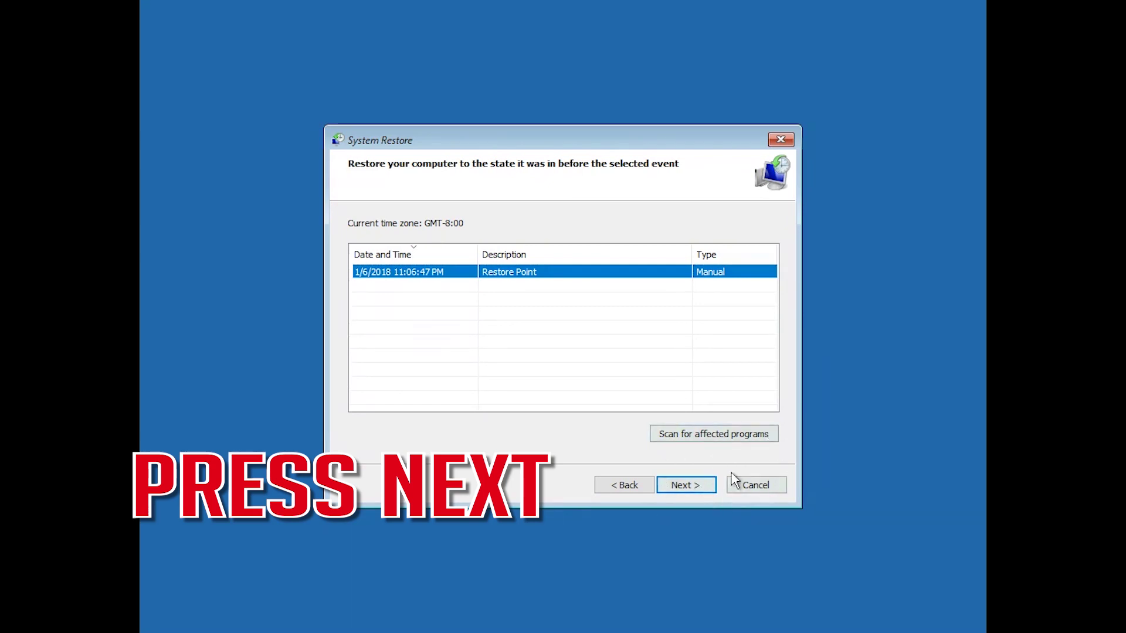
left_click(670, 492)
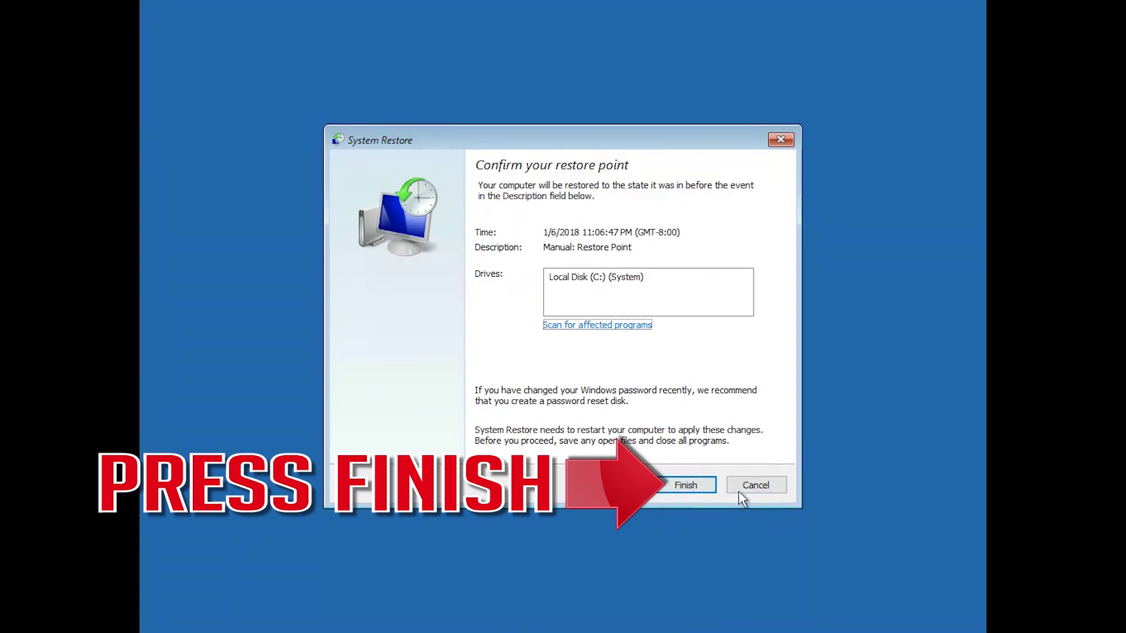
left_click(687, 486)
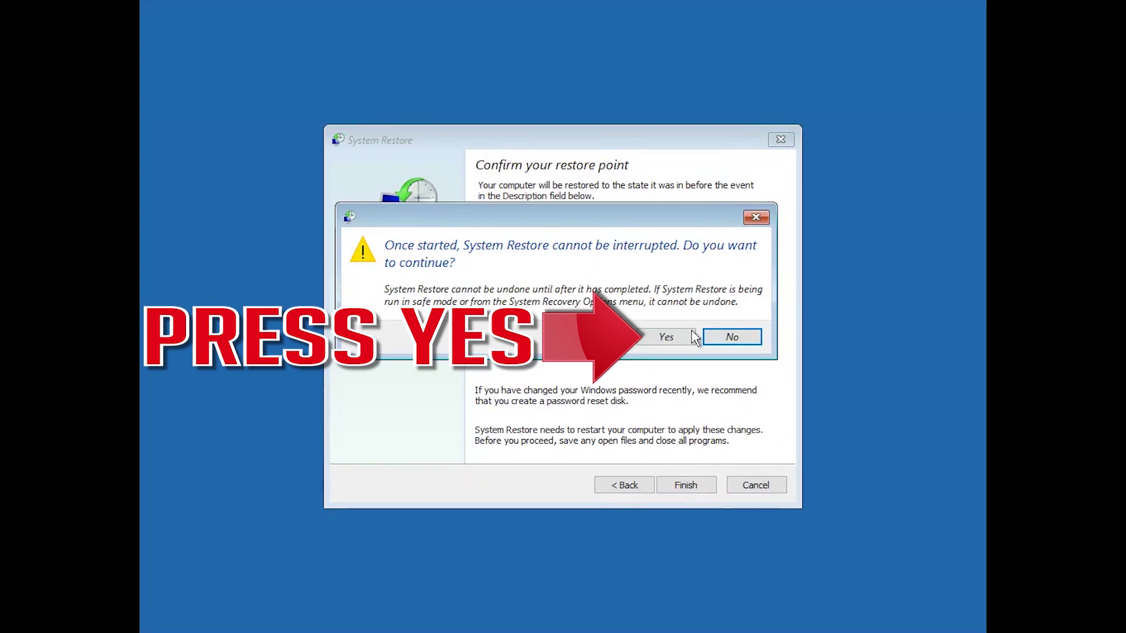
left_click(666, 338)
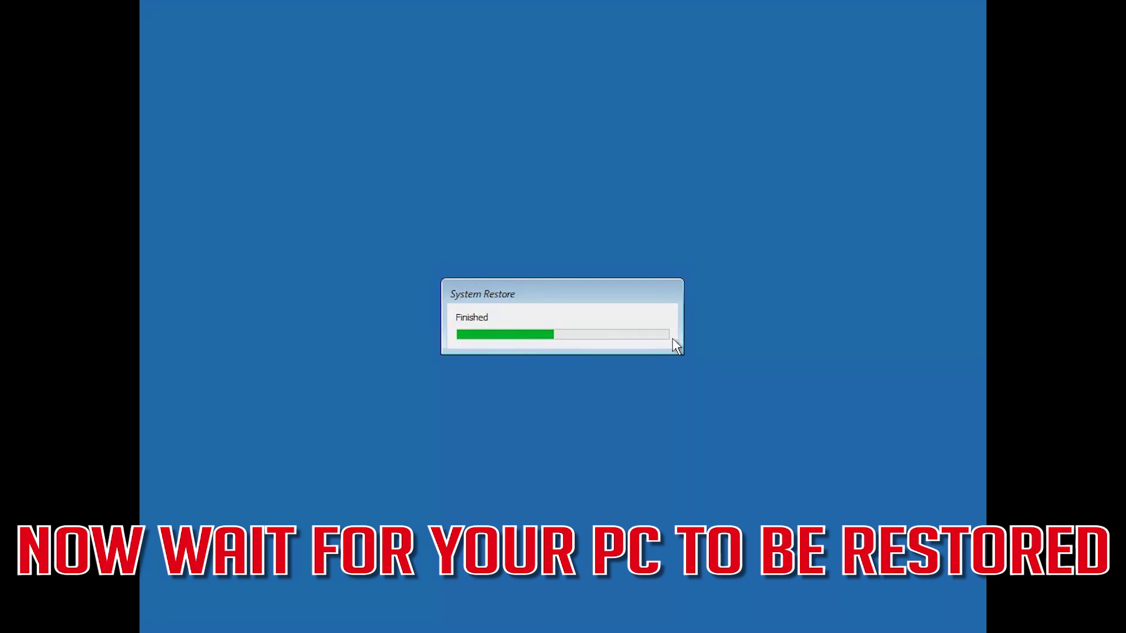
left_click(682, 358)
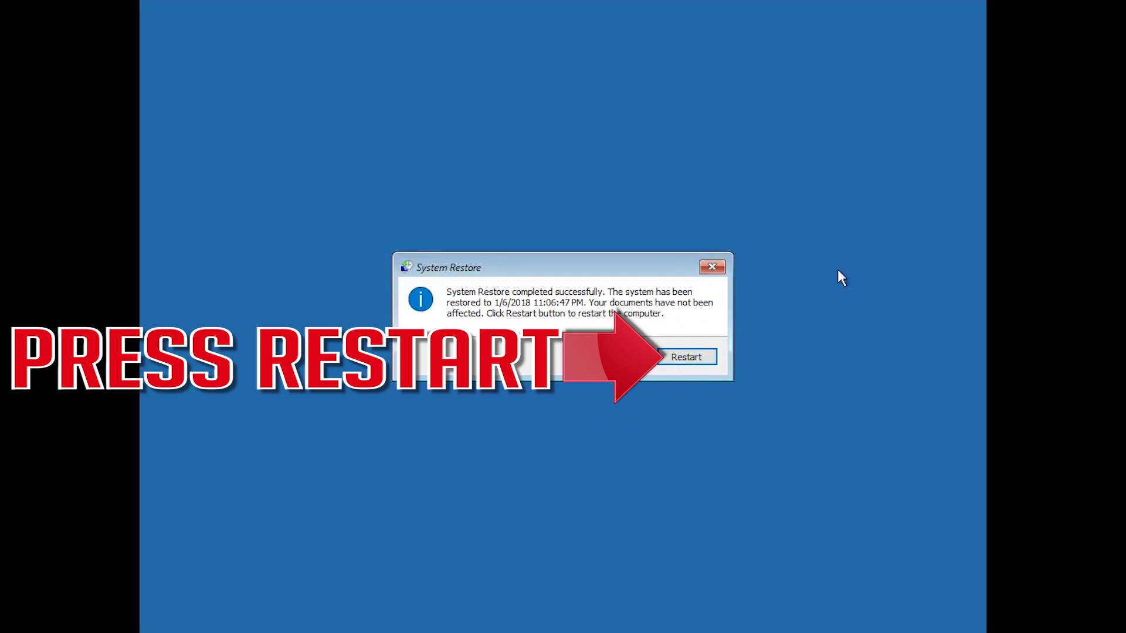
left_click(678, 357)
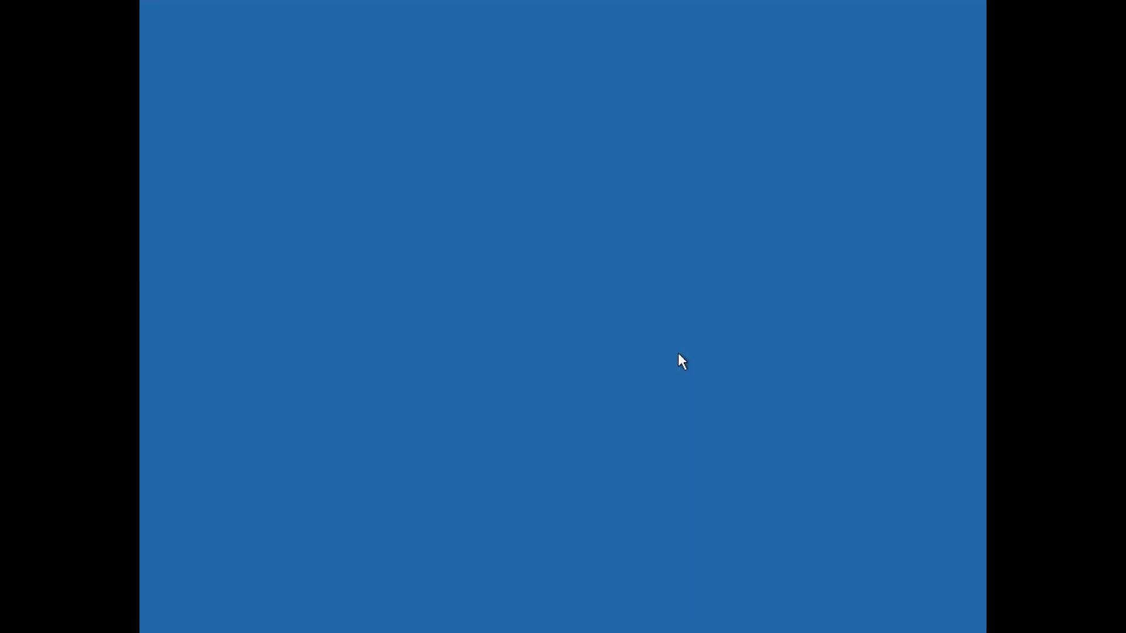